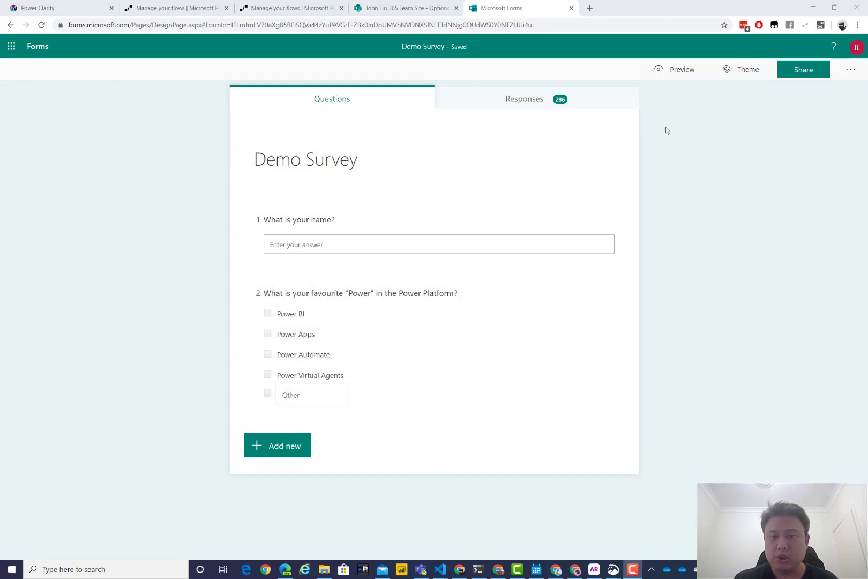
- Preview the form and submit a response with a name, Power Automate, Power Apps and Other: SharePoint
{"action": "left_click", "coordinate": [683, 72]}
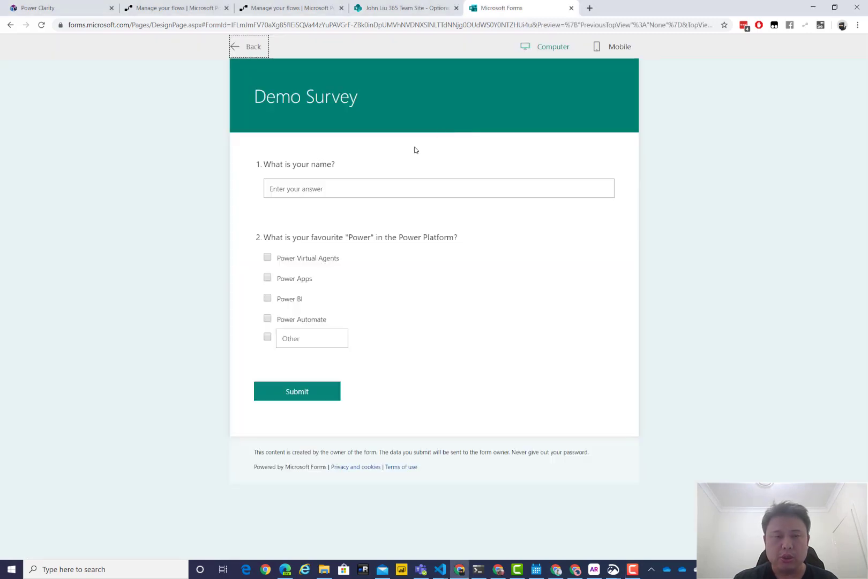
{"action": "left_click", "coordinate": [337, 184]}
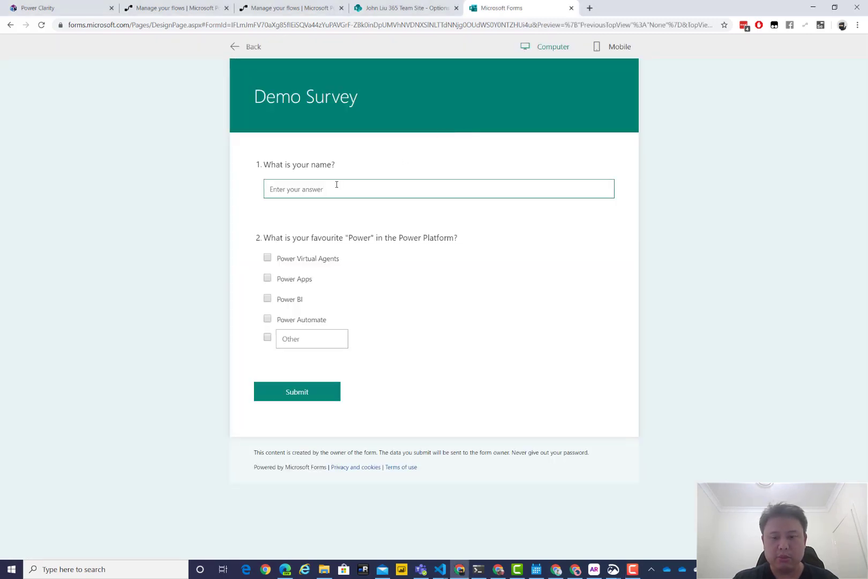
{"action": "type", "text": "John Liu"}
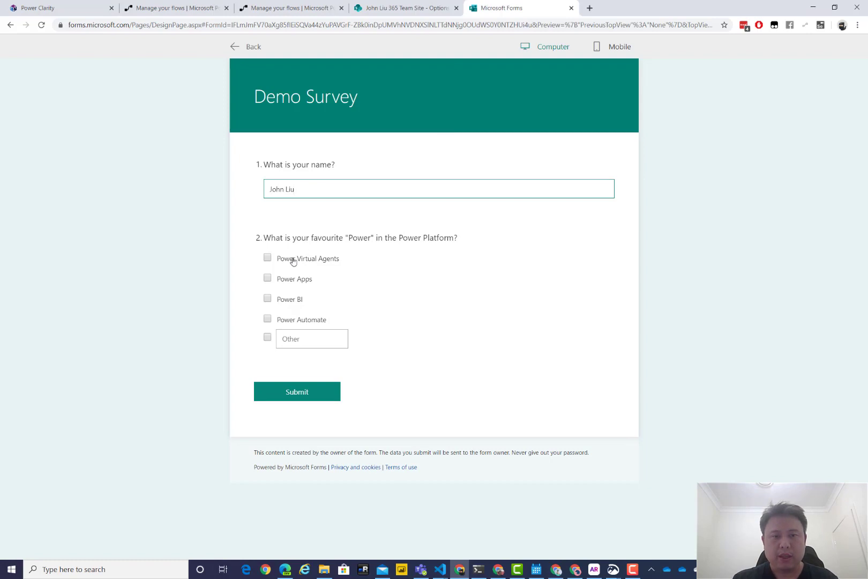
{"action": "left_click", "coordinate": [267, 319]}
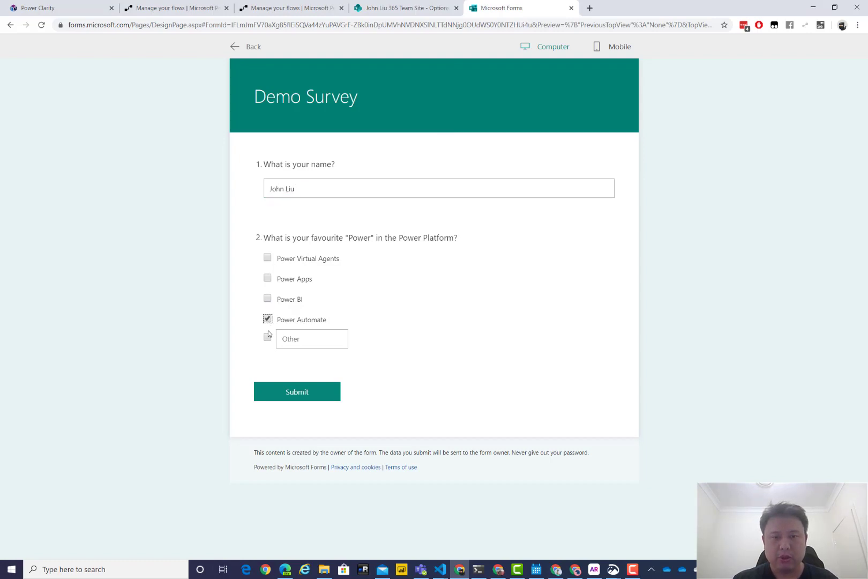
{"action": "left_click", "coordinate": [268, 278]}
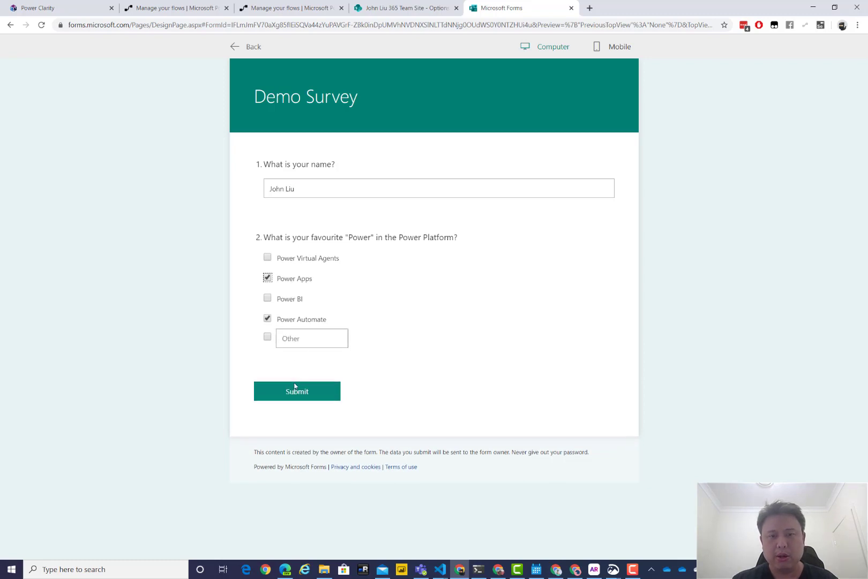
{"action": "left_click", "coordinate": [306, 339]}
{"action": "type", "text": "SharePoint"}
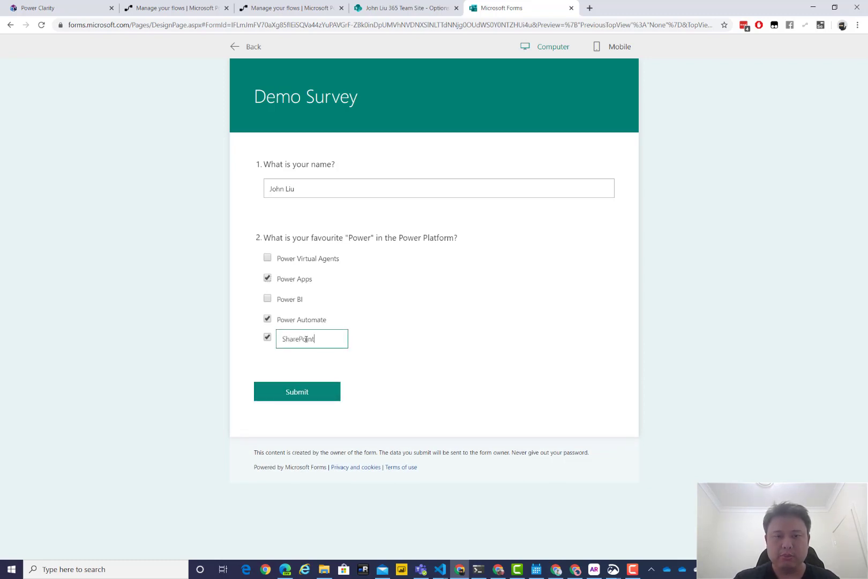
{"action": "left_click", "coordinate": [296, 392]}
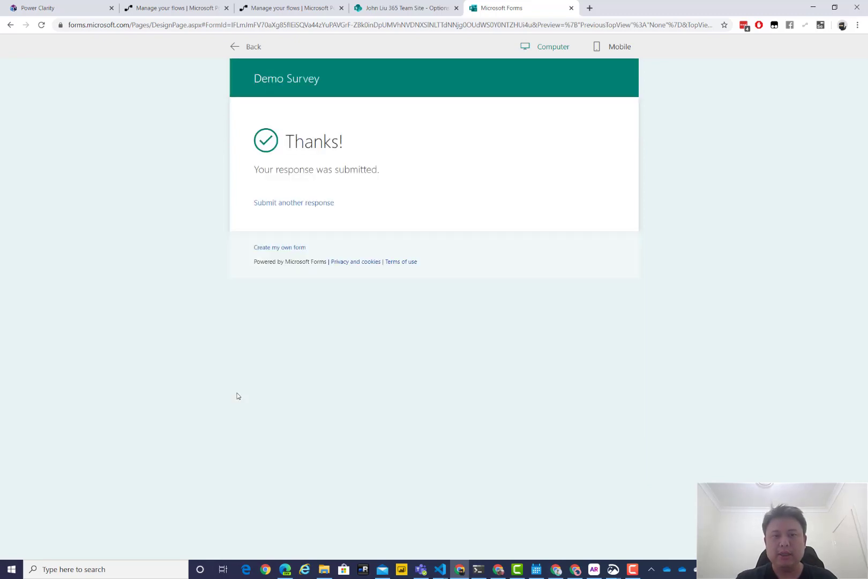
- Widen the Options list's Choices column and select the newest item
{"action": "left_click", "coordinate": [391, 10]}
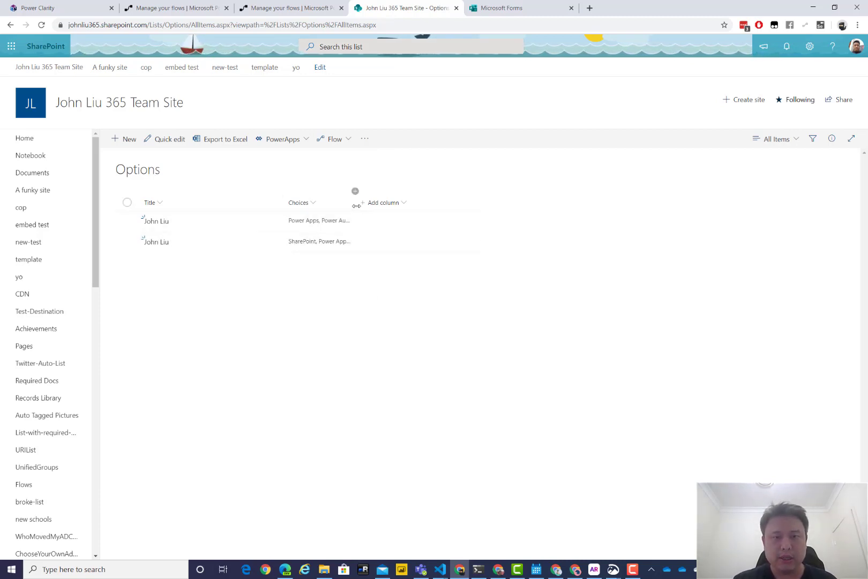
{"action": "left_click_drag", "start_coordinate": [356, 202], "coordinate": [428, 204]}
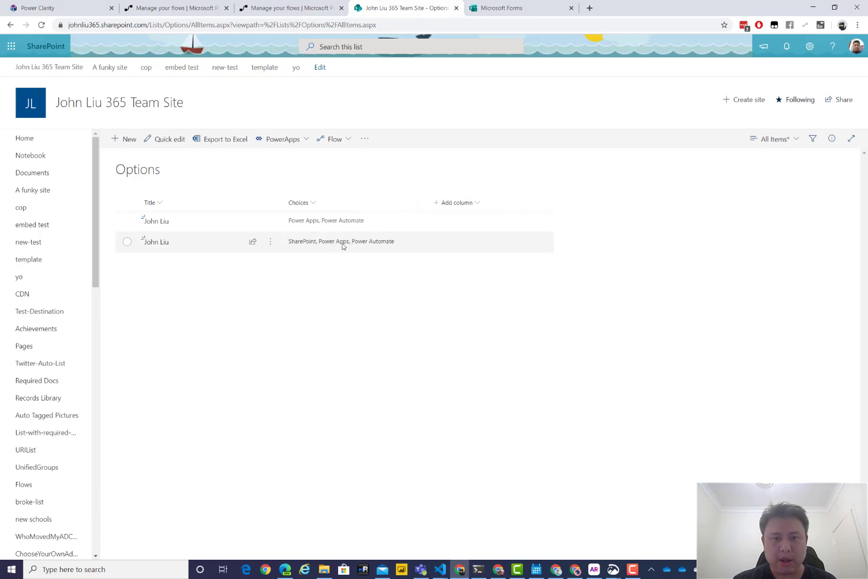
{"action": "left_click", "coordinate": [301, 250]}
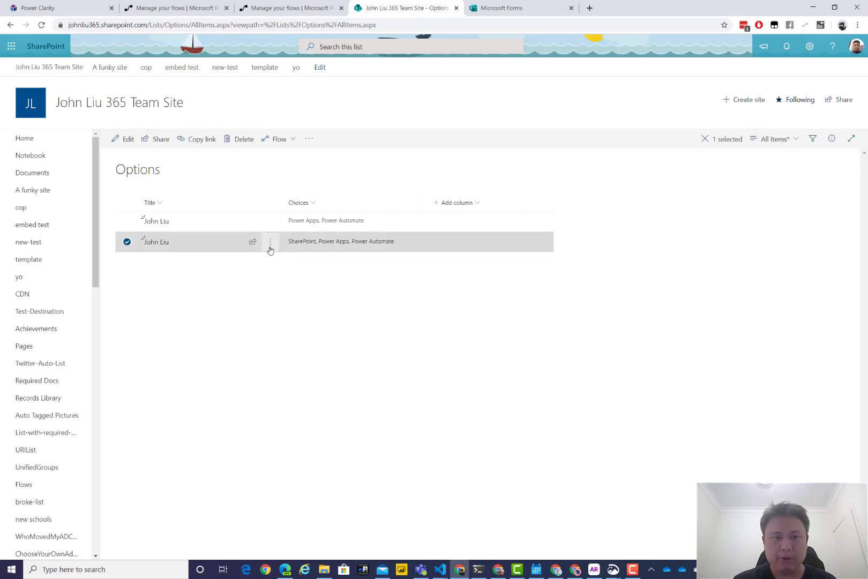
- Check the new item's ticked Choices in its edit form, then cancel without saving
{"action": "left_click", "coordinate": [271, 243]}
{"action": "left_click", "coordinate": [311, 259]}
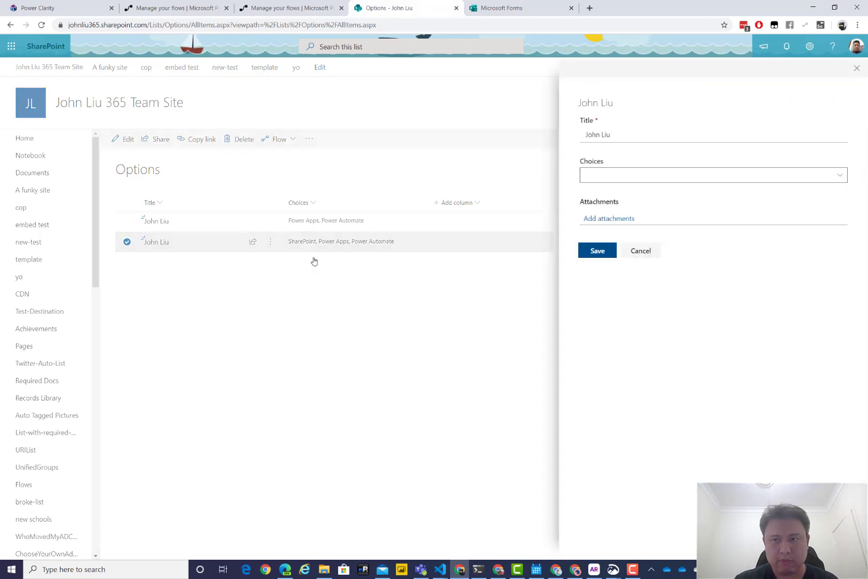
{"action": "left_click", "coordinate": [840, 177]}
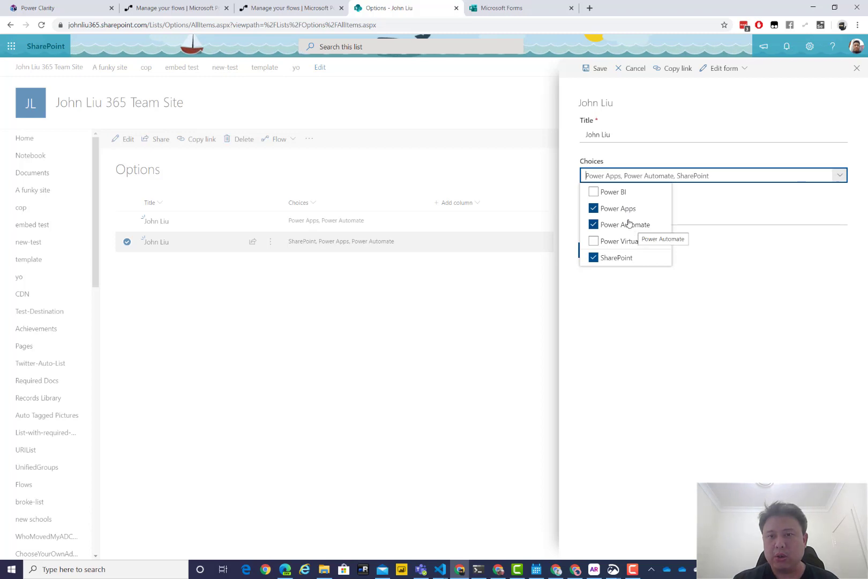
{"action": "left_click", "coordinate": [475, 340]}
{"action": "left_click", "coordinate": [643, 257]}
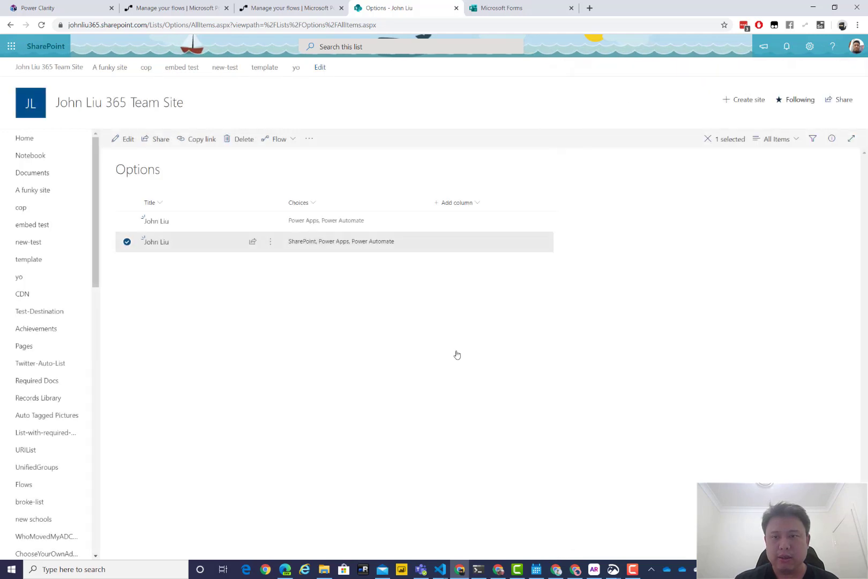
- Open the Options list settings and then the Choices column's settings
{"action": "left_click", "coordinate": [809, 46]}
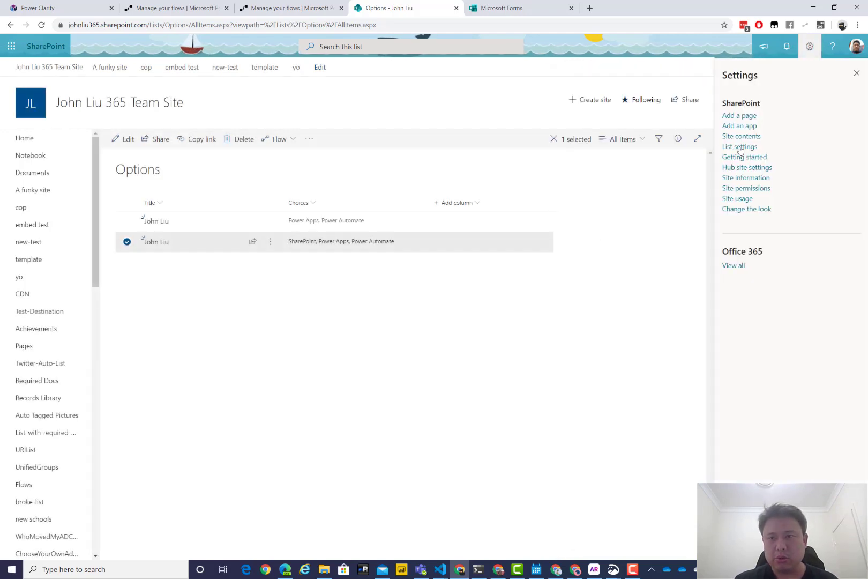
{"action": "left_click", "coordinate": [729, 148]}
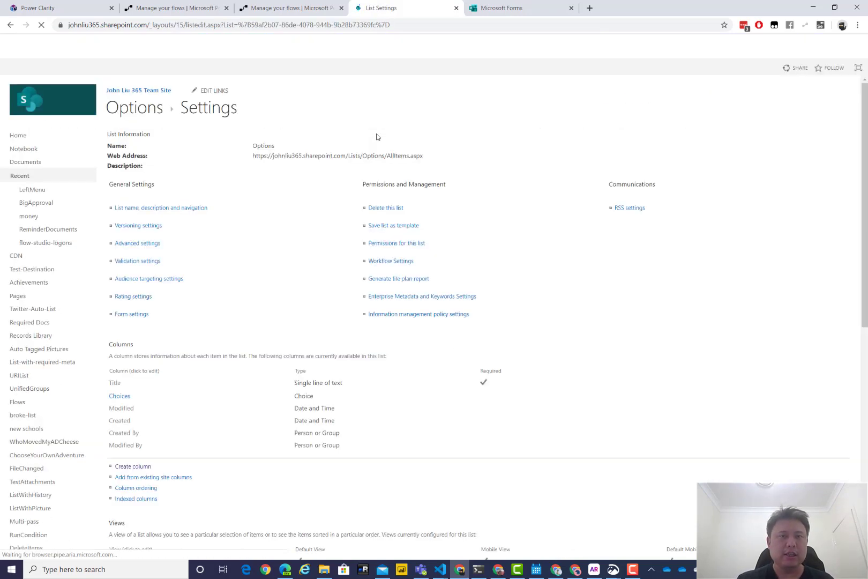
{"action": "left_click", "coordinate": [120, 396]}
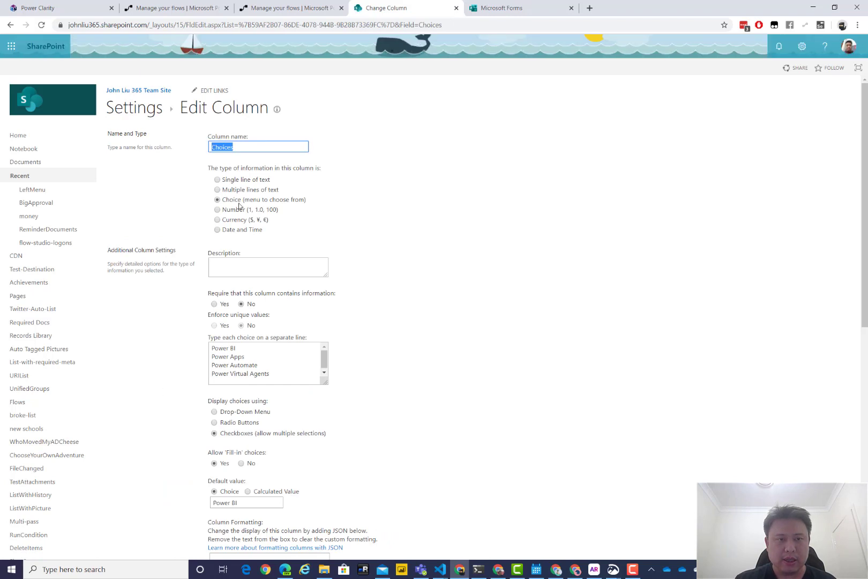
- Review the multiple-selection and Allow 'Fill-in' choices settings, then return to list settings
{"action": "scroll", "coordinate": [193, 326], "scroll_direction": "down", "scroll_amount": 2}
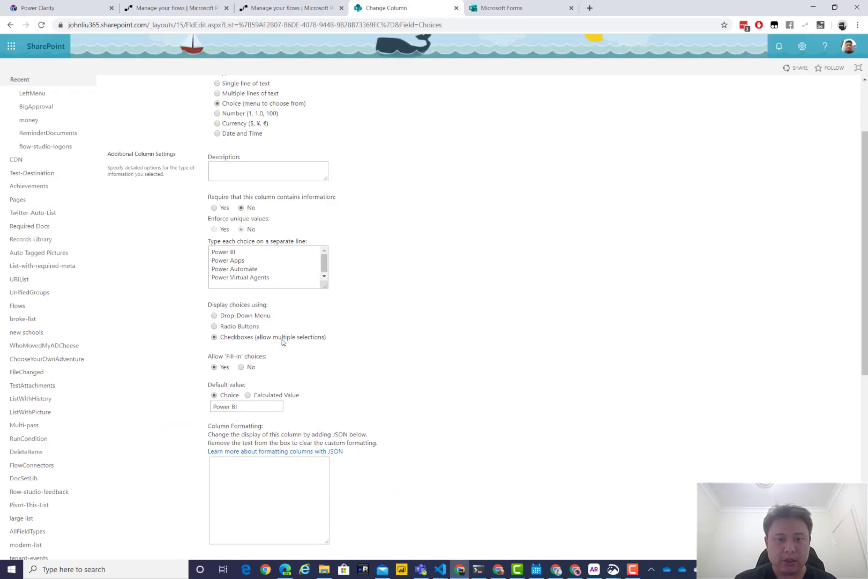
{"action": "left_click_drag", "start_coordinate": [283, 339], "coordinate": [334, 347]}
{"action": "scroll", "coordinate": [320, 365], "scroll_direction": "down", "scroll_amount": 1}
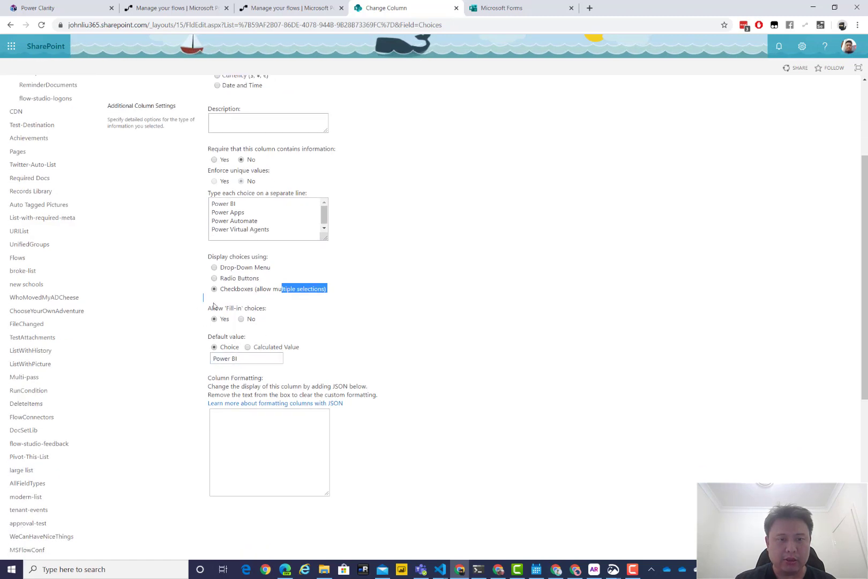
{"action": "left_click", "coordinate": [212, 310]}
{"action": "left_click_drag", "start_coordinate": [212, 310], "coordinate": [269, 320]}
{"action": "left_click", "coordinate": [293, 322]}
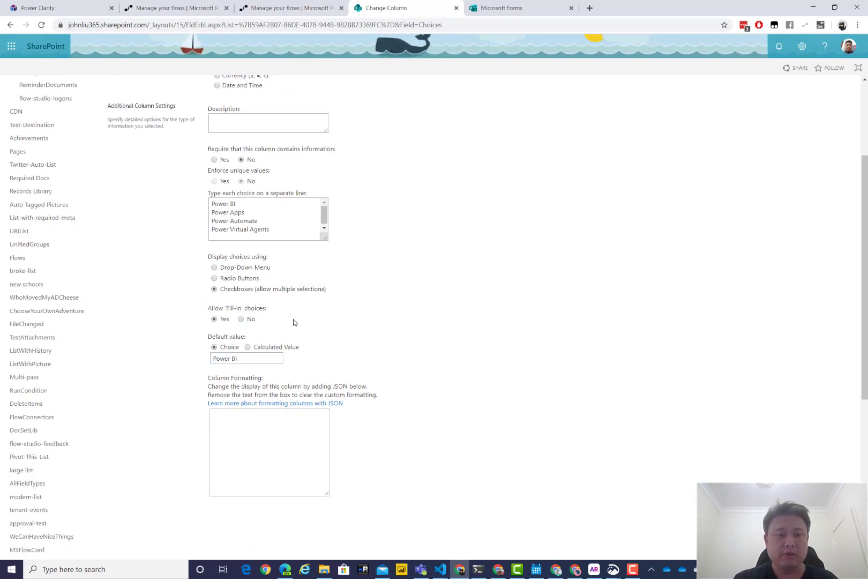
{"action": "left_click", "coordinate": [11, 26]}
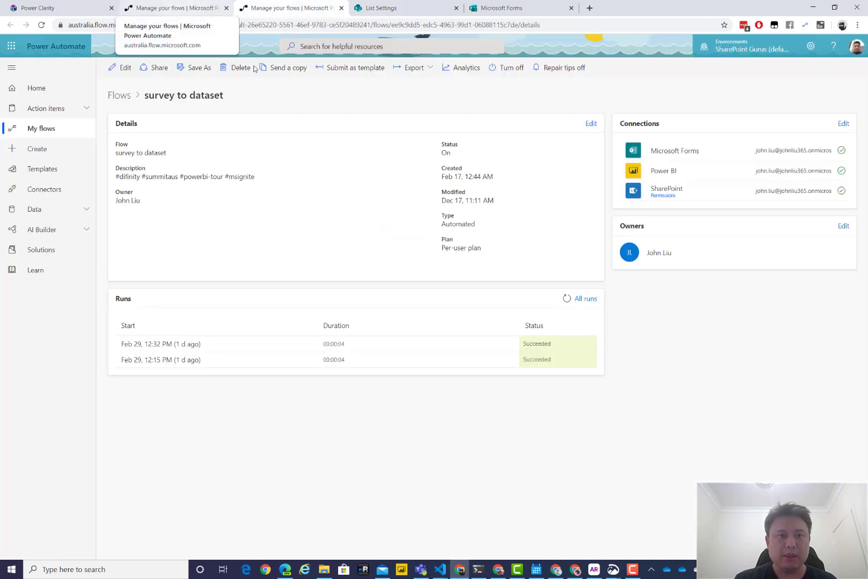
- Inspect the flow's Created and Modified dates
{"action": "left_click_drag", "start_coordinate": [441, 177], "coordinate": [472, 184]}
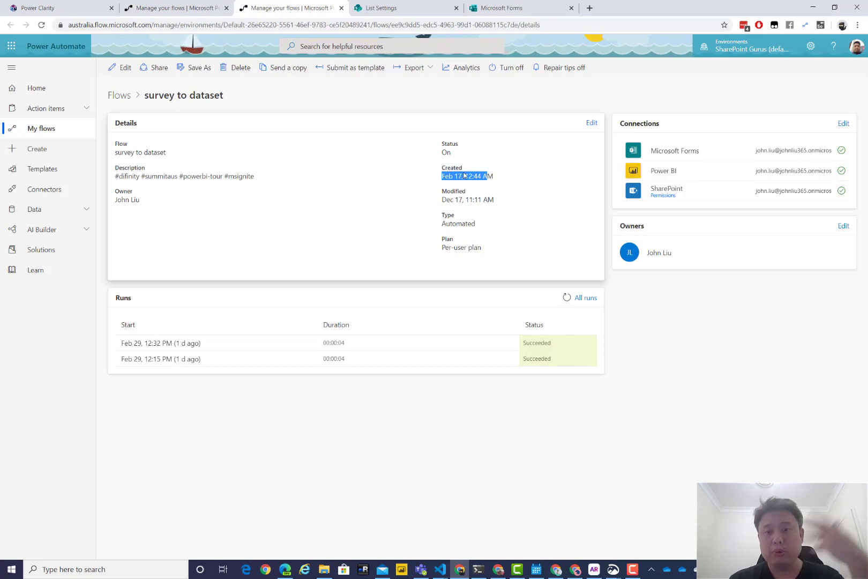
{"action": "left_click", "coordinate": [466, 183]}
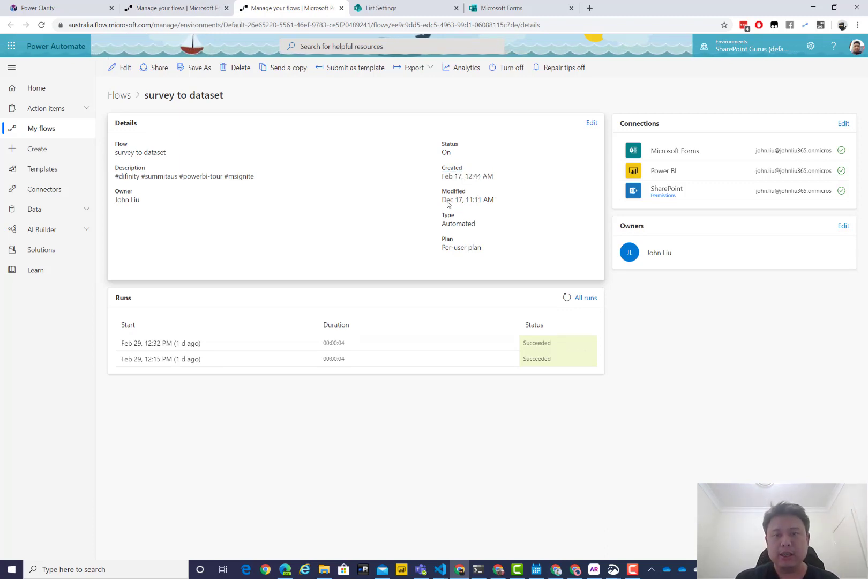
{"action": "left_click_drag", "start_coordinate": [447, 202], "coordinate": [457, 210]}
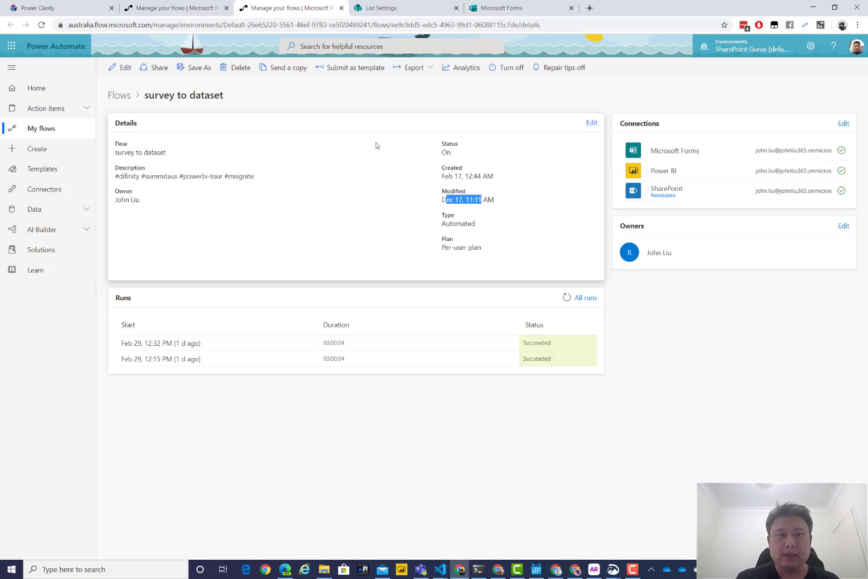
- Refresh the form options flow's runs list to show the new Mar 1, 01:29 PM run
{"action": "left_click", "coordinate": [197, 9]}
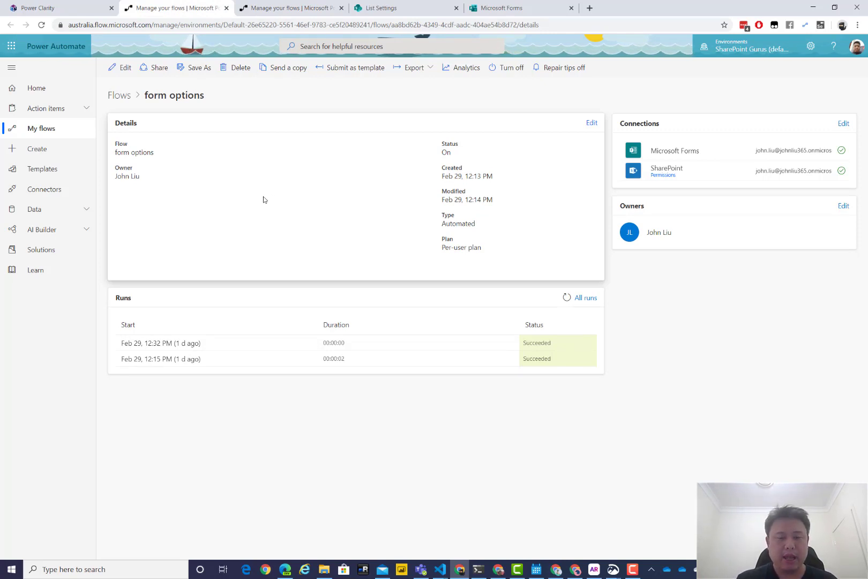
{"action": "key", "text": "XF86AudioLowerVolume"}
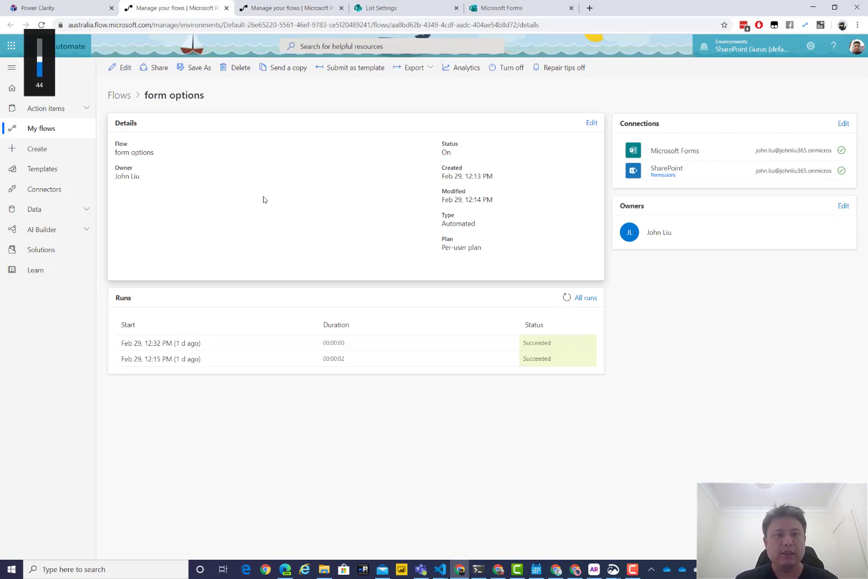
{"action": "left_click", "coordinate": [42, 25]}
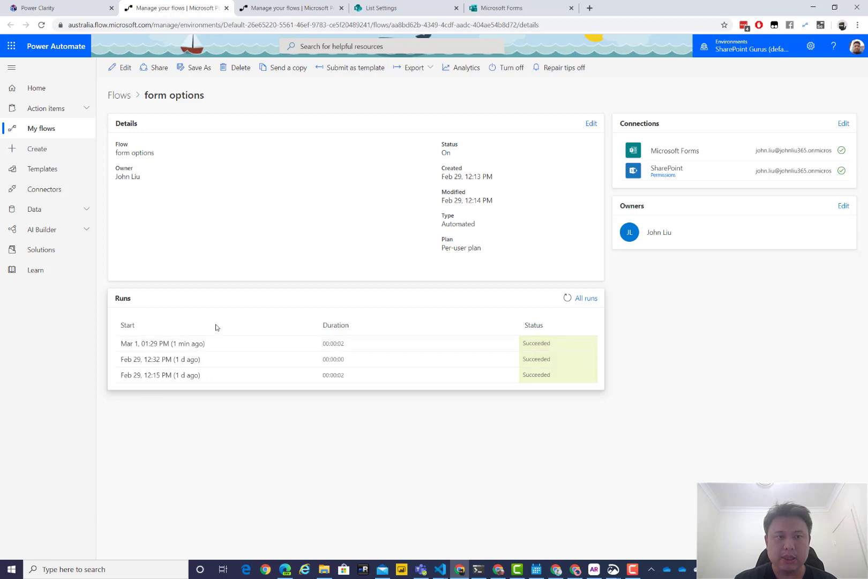
- Open the 1:29 PM run and inspect the trigger and Get response details data, response id 287
{"action": "left_click", "coordinate": [172, 345]}
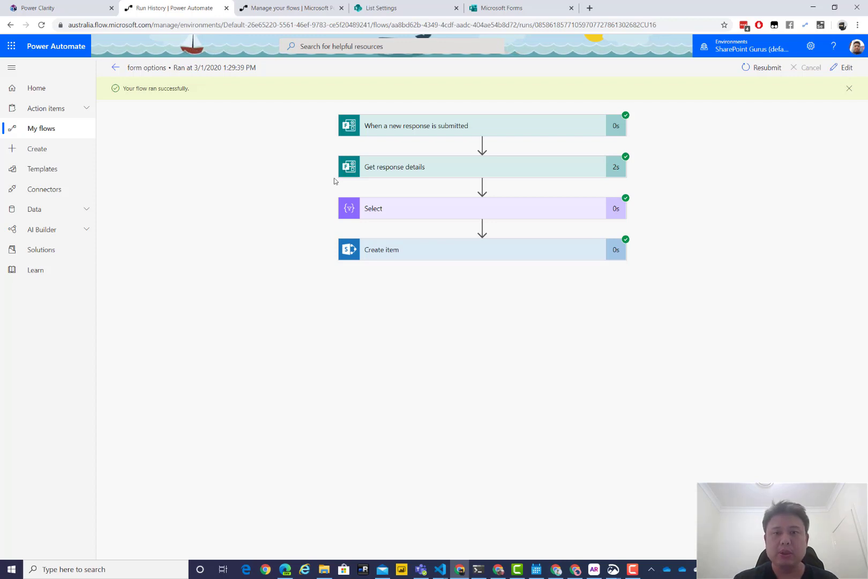
{"action": "left_click", "coordinate": [413, 131]}
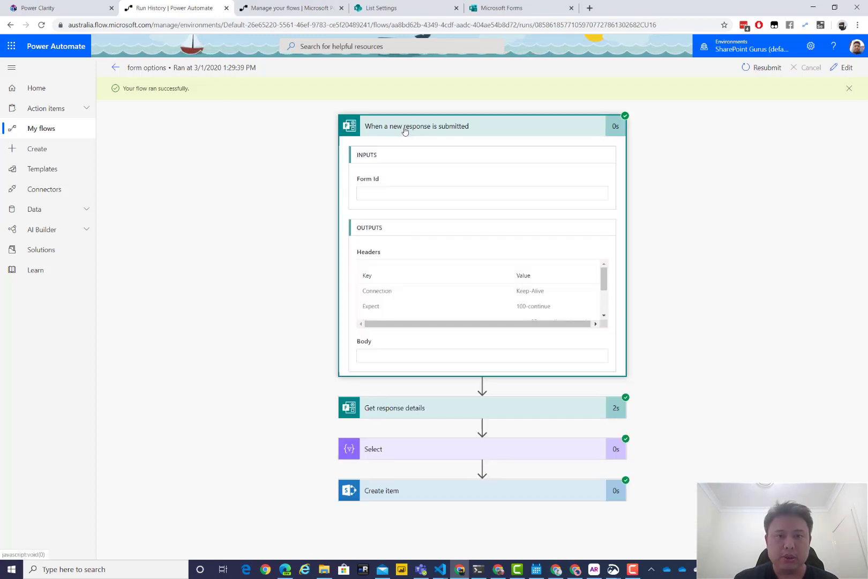
{"action": "left_click", "coordinate": [404, 131]}
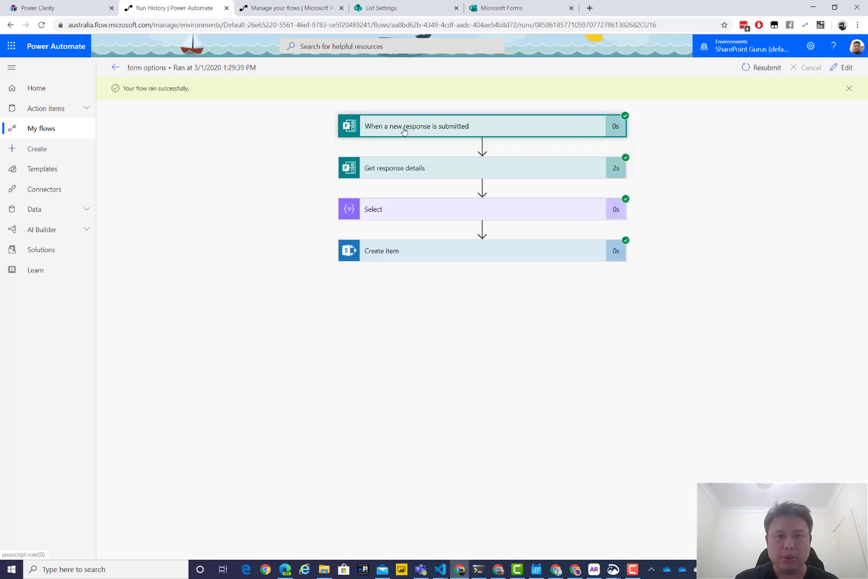
{"action": "left_click", "coordinate": [404, 169]}
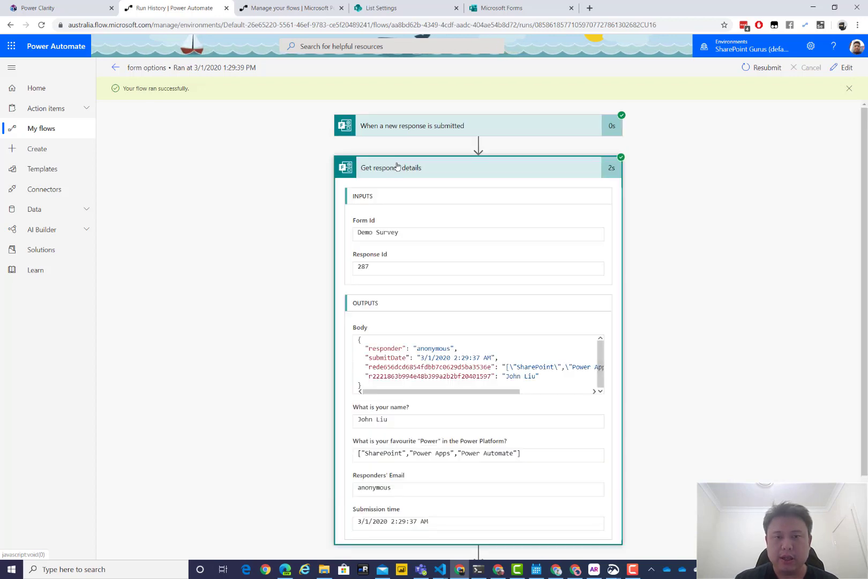
{"action": "double_click", "coordinate": [361, 268]}
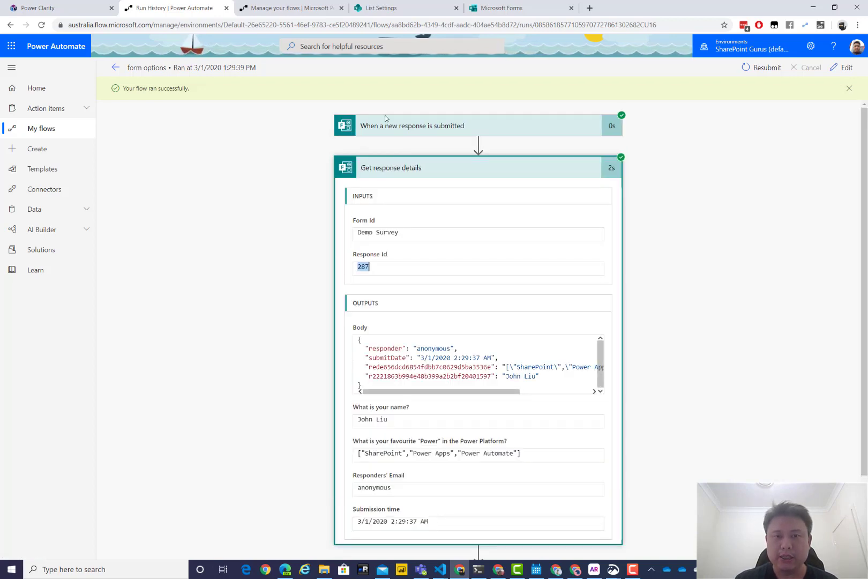
{"action": "left_click", "coordinate": [383, 169]}
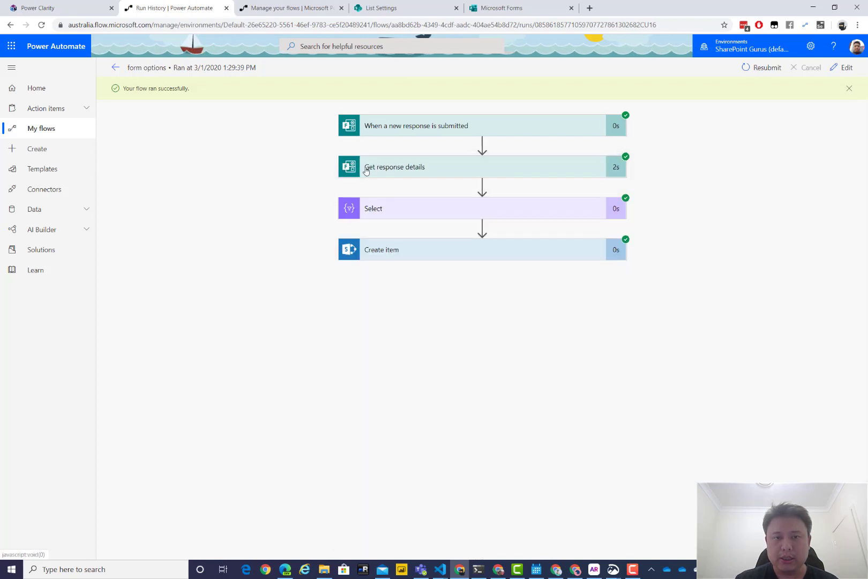
{"action": "left_click", "coordinate": [378, 169]}
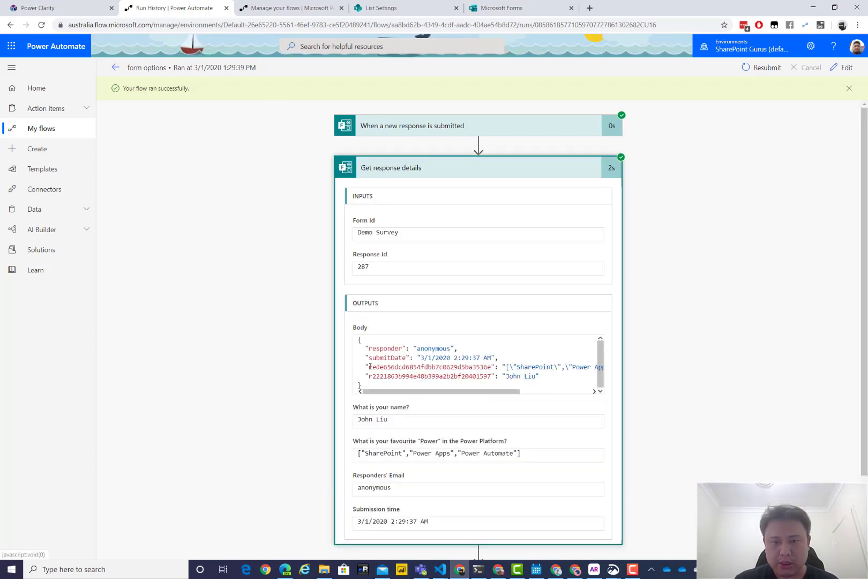
- Select the favourite Power answer array of SharePoint, Power Apps and Power Automate
{"action": "left_click_drag", "start_coordinate": [370, 366], "coordinate": [394, 367]}
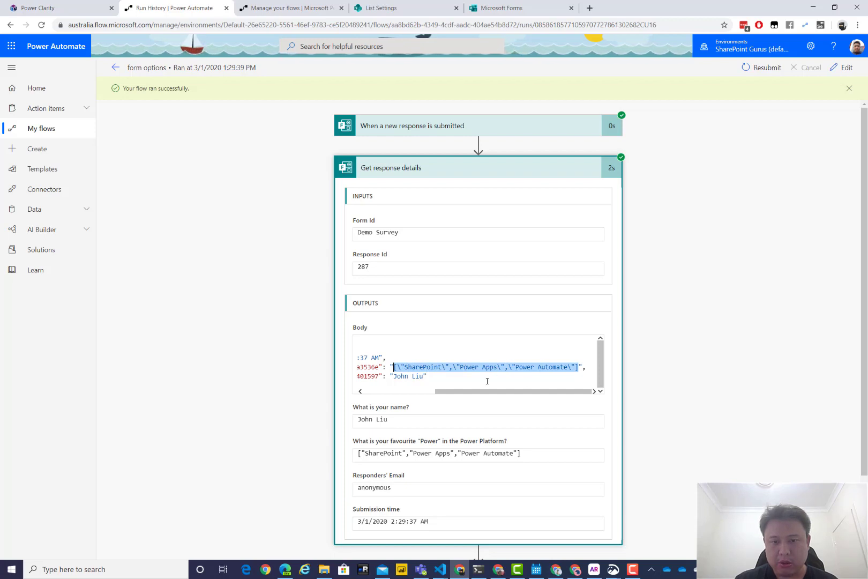
{"action": "left_click_drag", "start_coordinate": [521, 455], "coordinate": [352, 454]}
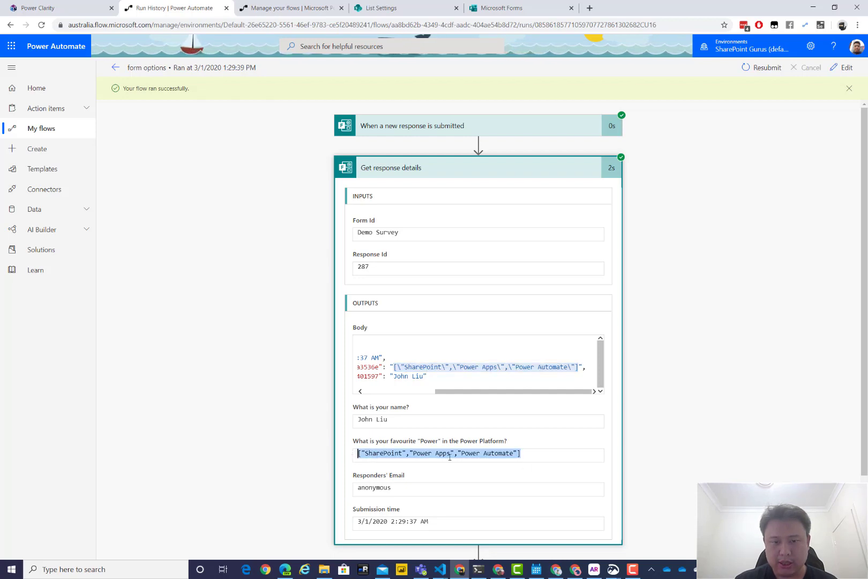
{"action": "left_click", "coordinate": [417, 454]}
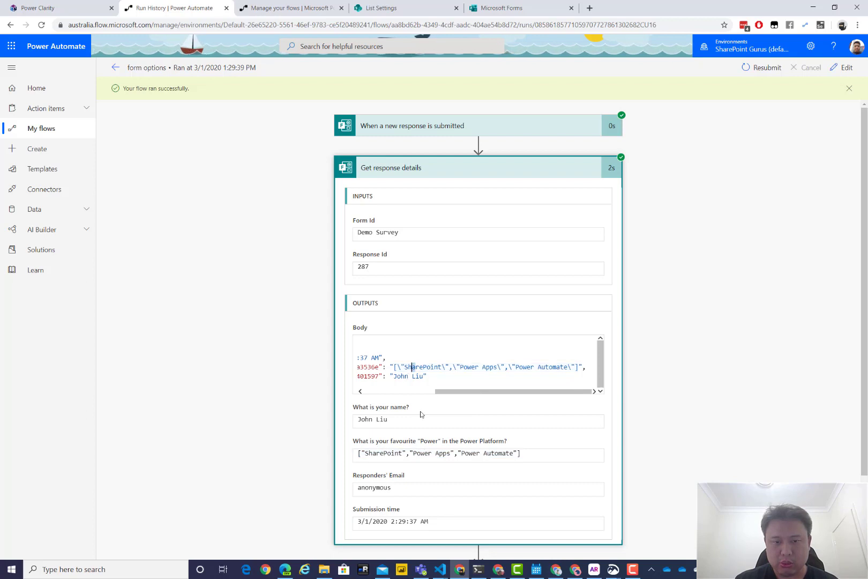
{"action": "left_click_drag", "start_coordinate": [524, 455], "coordinate": [353, 447]}
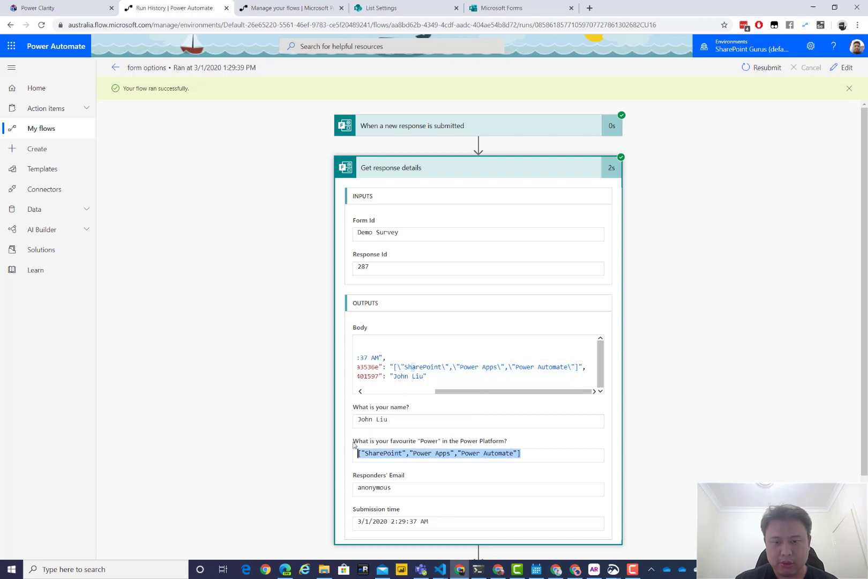
- Expand the Select step's run data below the Get response details step
{"action": "left_click", "coordinate": [389, 454]}
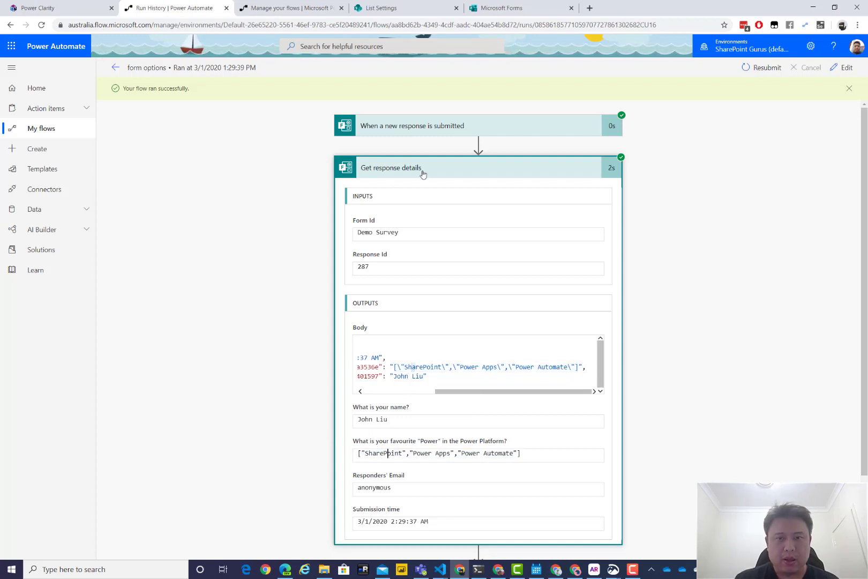
{"action": "left_click", "coordinate": [472, 167]}
{"action": "left_click", "coordinate": [421, 210]}
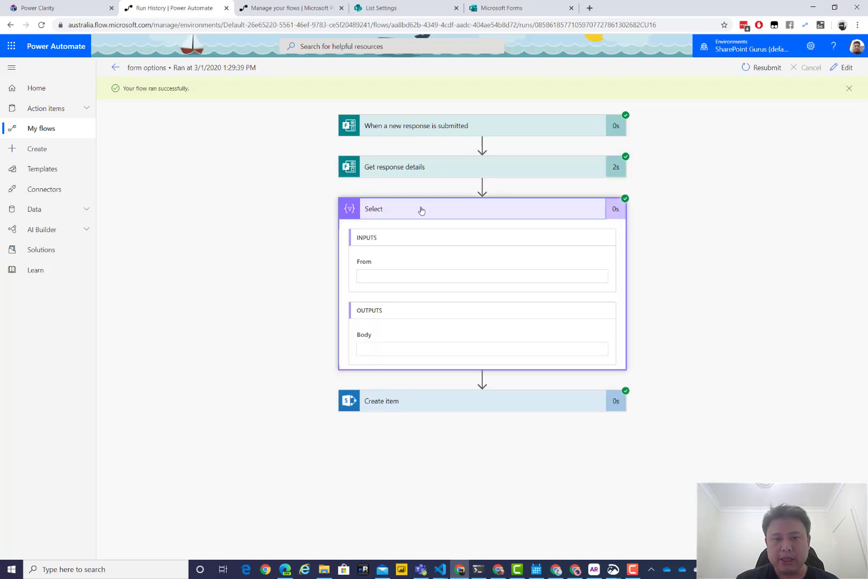
{"action": "left_click", "coordinate": [420, 170]}
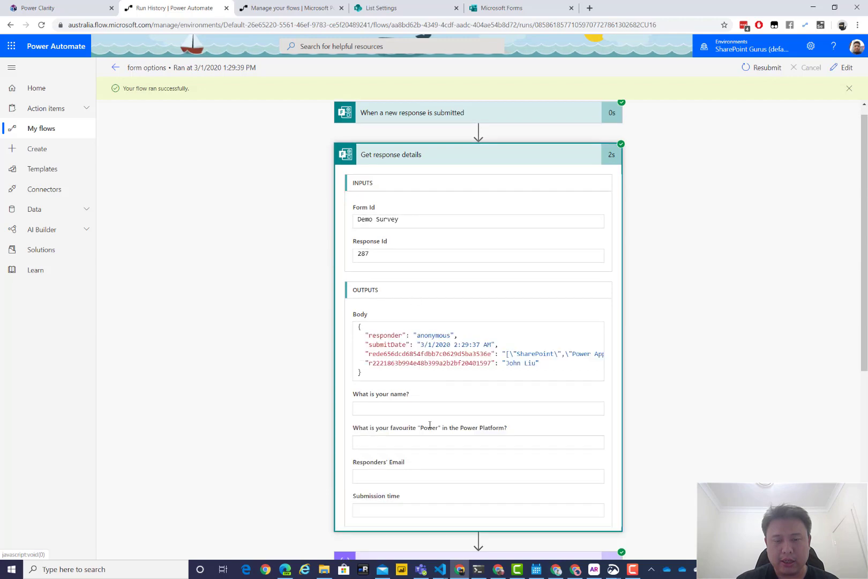
- Examine Select's From input array and its output objects keyed by Value
{"action": "scroll", "coordinate": [428, 444], "scroll_direction": "down", "scroll_amount": 2}
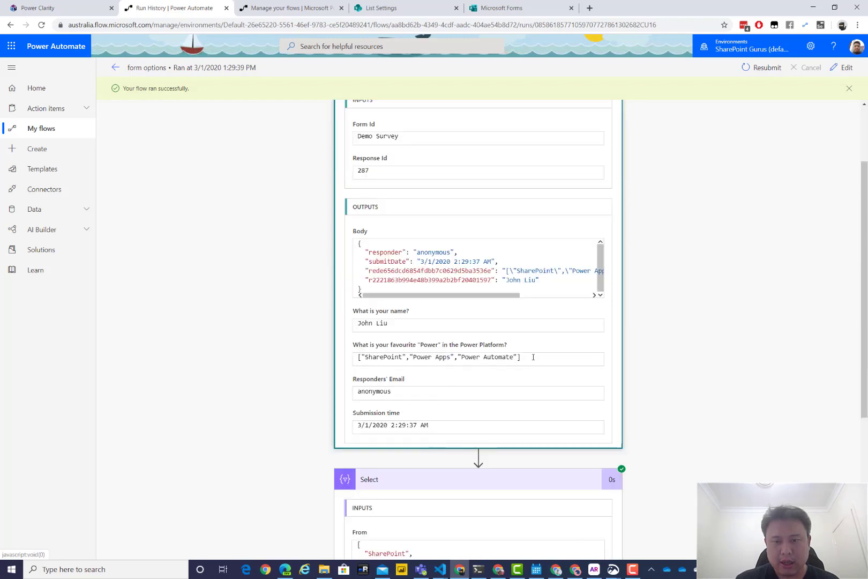
{"action": "left_click_drag", "start_coordinate": [521, 357], "coordinate": [348, 358]}
{"action": "scroll", "coordinate": [404, 382], "scroll_direction": "down", "scroll_amount": 3}
{"action": "left_click_drag", "start_coordinate": [383, 396], "coordinate": [353, 353]}
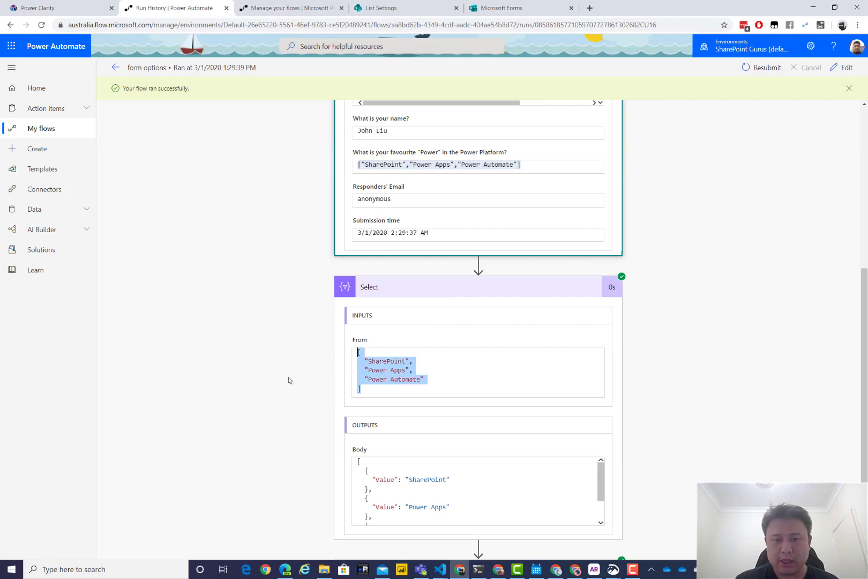
{"action": "scroll", "coordinate": [322, 425], "scroll_direction": "down", "scroll_amount": 1}
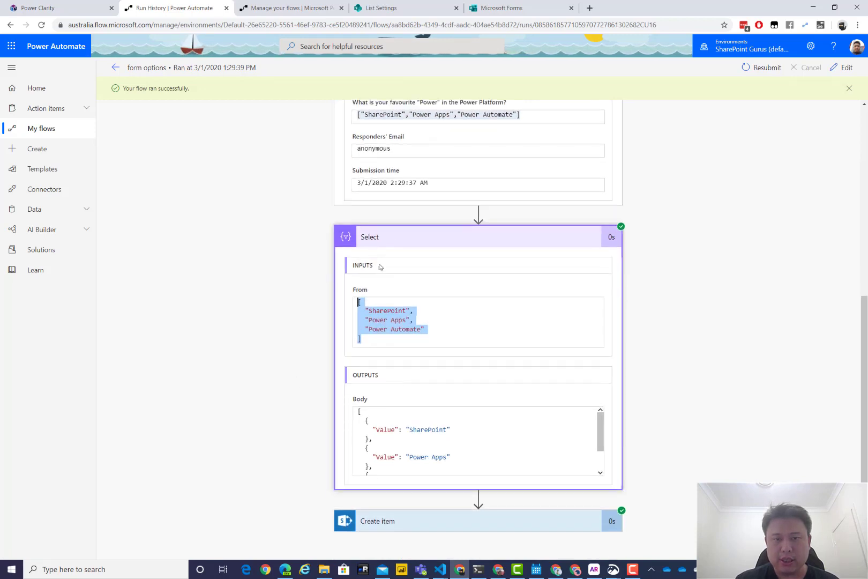
{"action": "left_click_drag", "start_coordinate": [364, 416], "coordinate": [409, 454]}
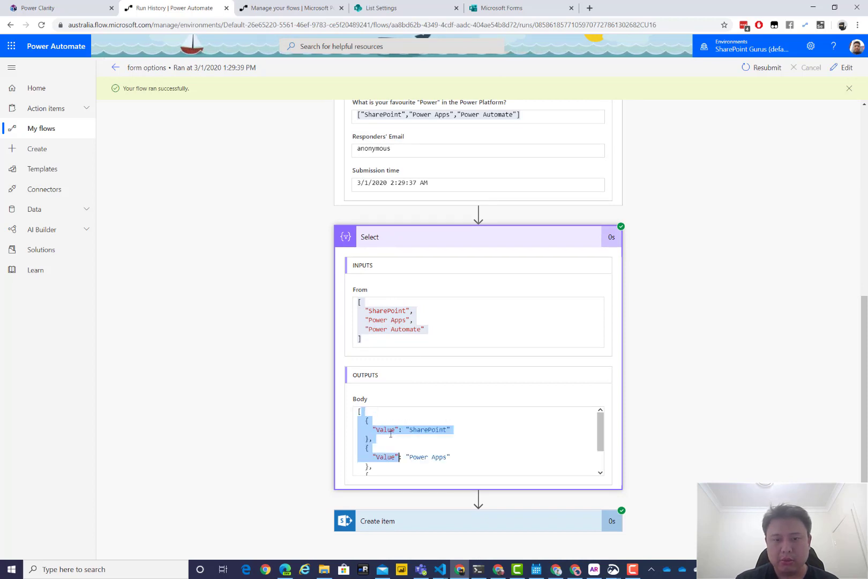
{"action": "left_click_drag", "start_coordinate": [402, 429], "coordinate": [373, 430]}
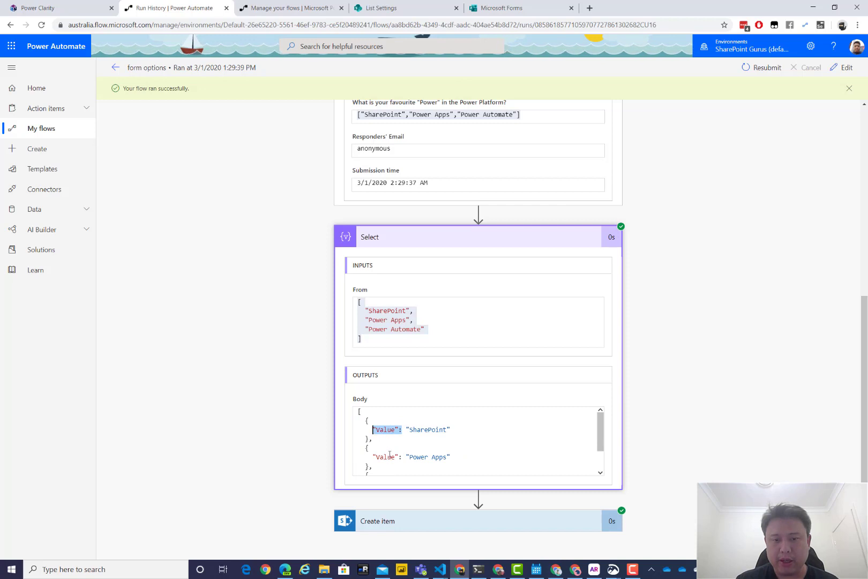
{"action": "scroll", "coordinate": [434, 437], "scroll_direction": "down", "scroll_amount": 2}
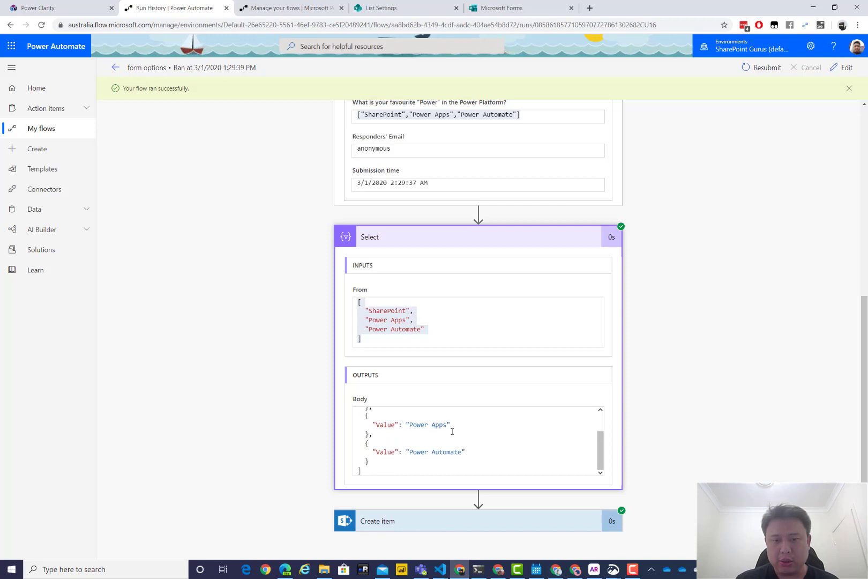
{"action": "left_click", "coordinate": [438, 522]}
{"action": "scroll", "coordinate": [303, 464], "scroll_direction": "down", "scroll_amount": 2}
{"action": "scroll", "coordinate": [325, 446], "scroll_direction": "down", "scroll_amount": 5}
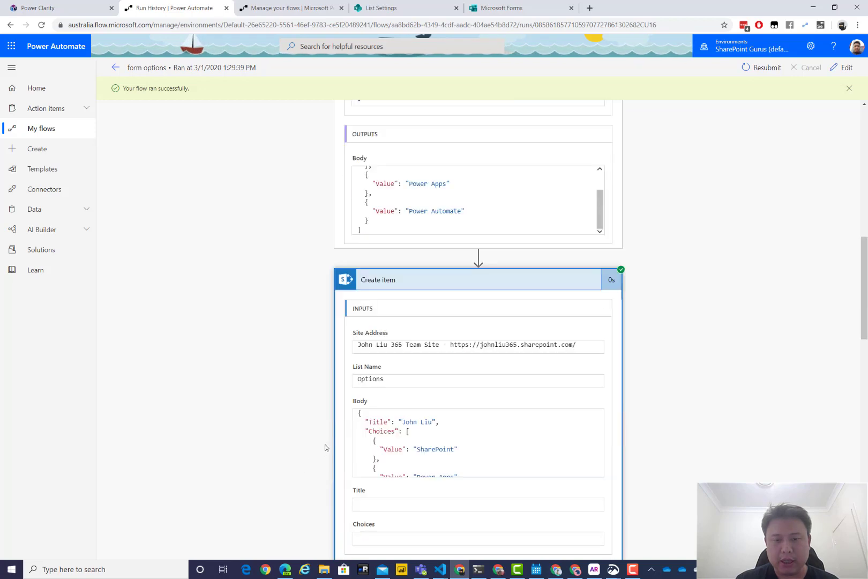
{"action": "scroll", "coordinate": [343, 408], "scroll_direction": "down", "scroll_amount": 3}
{"action": "scroll", "coordinate": [405, 301], "scroll_direction": "down", "scroll_amount": 1}
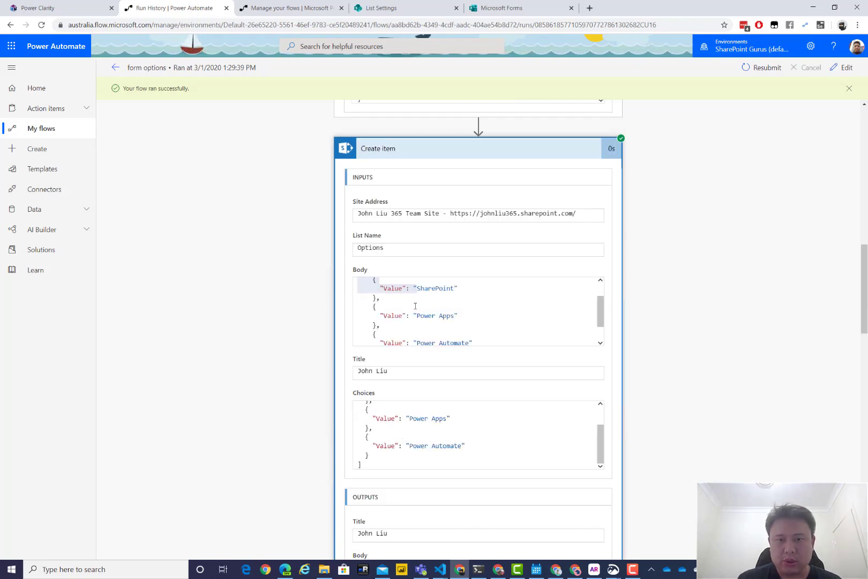
{"action": "scroll", "coordinate": [416, 305], "scroll_direction": "up", "scroll_amount": 1}
{"action": "left_click_drag", "start_coordinate": [405, 301], "coordinate": [381, 328]}
{"action": "scroll", "coordinate": [409, 302], "scroll_direction": "down", "scroll_amount": 2}
{"action": "left_click", "coordinate": [375, 323]}
{"action": "scroll", "coordinate": [302, 397], "scroll_direction": "down", "scroll_amount": 2}
{"action": "scroll", "coordinate": [322, 392], "scroll_direction": "down", "scroll_amount": 3}
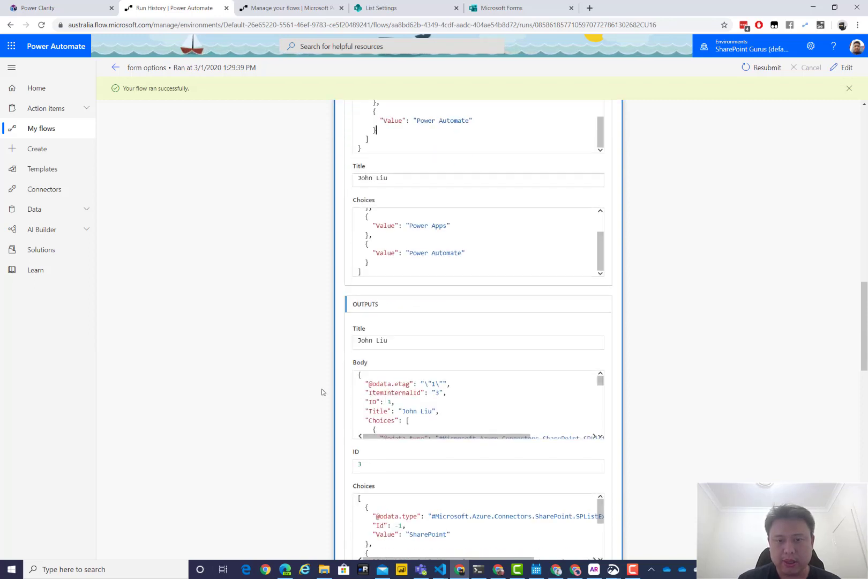
{"action": "scroll", "coordinate": [389, 322], "scroll_direction": "down", "scroll_amount": 3}
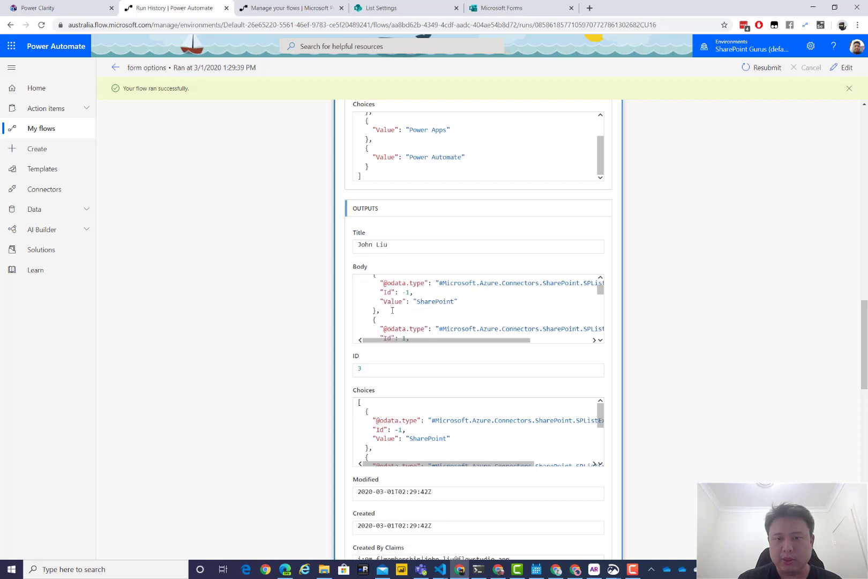
{"action": "scroll", "coordinate": [414, 309], "scroll_direction": "up", "scroll_amount": 2}
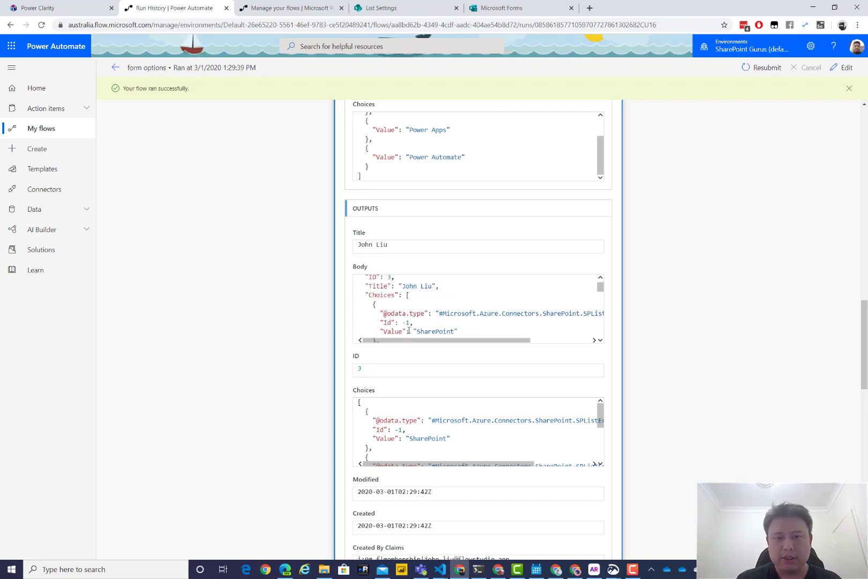
{"action": "left_click_drag", "start_coordinate": [378, 323], "coordinate": [458, 331]}
{"action": "scroll", "coordinate": [415, 317], "scroll_direction": "down", "scroll_amount": 3}
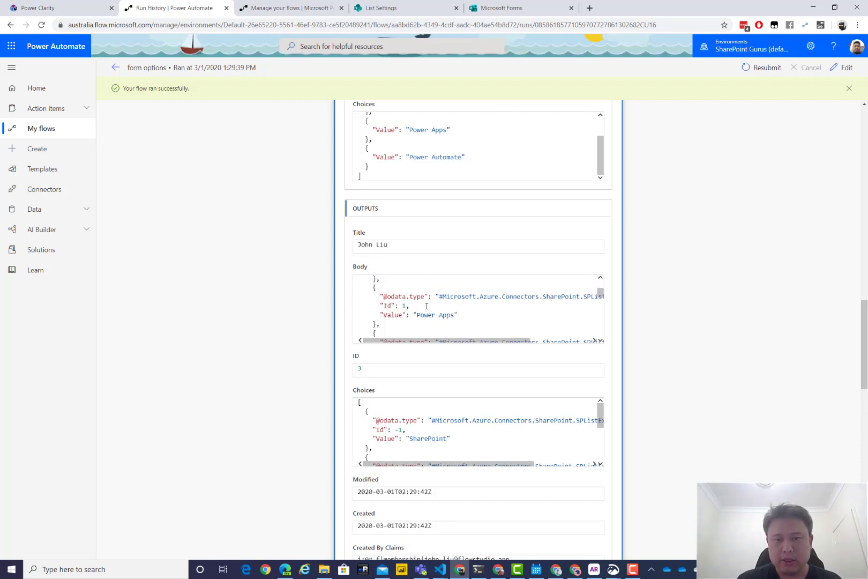
{"action": "scroll", "coordinate": [427, 306], "scroll_direction": "up", "scroll_amount": 1}
{"action": "left_click", "coordinate": [428, 299]}
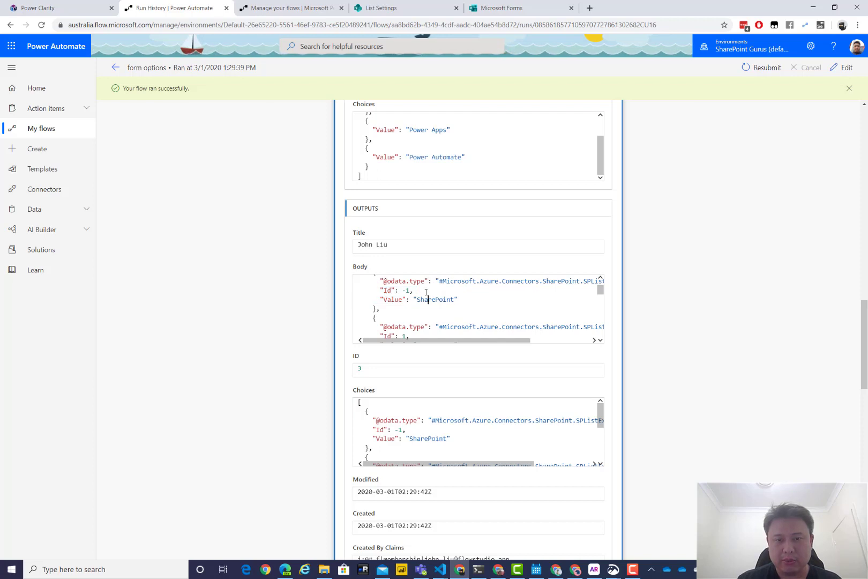
{"action": "key", "text": "Up"}
{"action": "key", "text": "Home"}
{"action": "key", "text": "shift+End"}
{"action": "scroll", "coordinate": [423, 300], "scroll_direction": "down", "scroll_amount": 2}
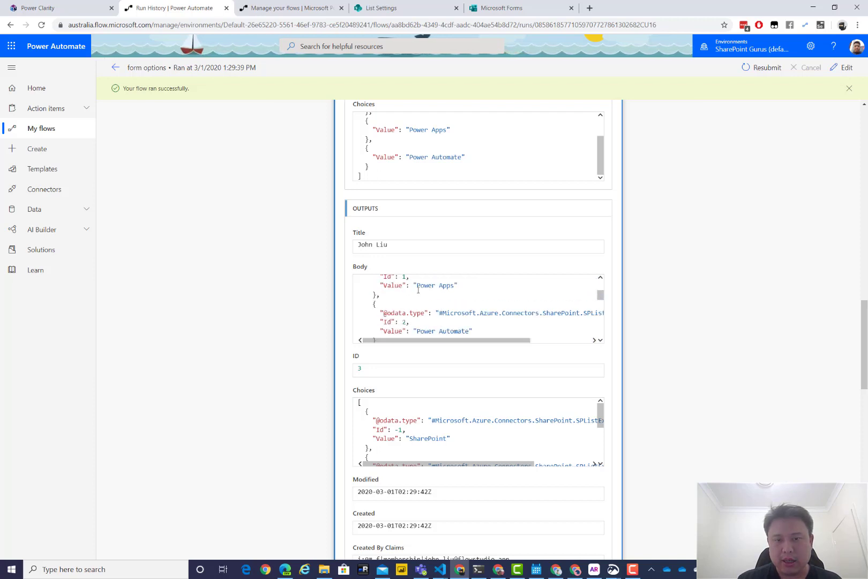
{"action": "left_click", "coordinate": [419, 287]}
{"action": "key", "text": "shift+Down"}
{"action": "left_click", "coordinate": [415, 331]}
{"action": "key", "text": "shift+Down"}
{"action": "key", "text": "shift+Down"}
{"action": "scroll", "coordinate": [433, 316], "scroll_direction": "down", "scroll_amount": 1}
{"action": "scroll", "coordinate": [316, 351], "scroll_direction": "down", "scroll_amount": 5}
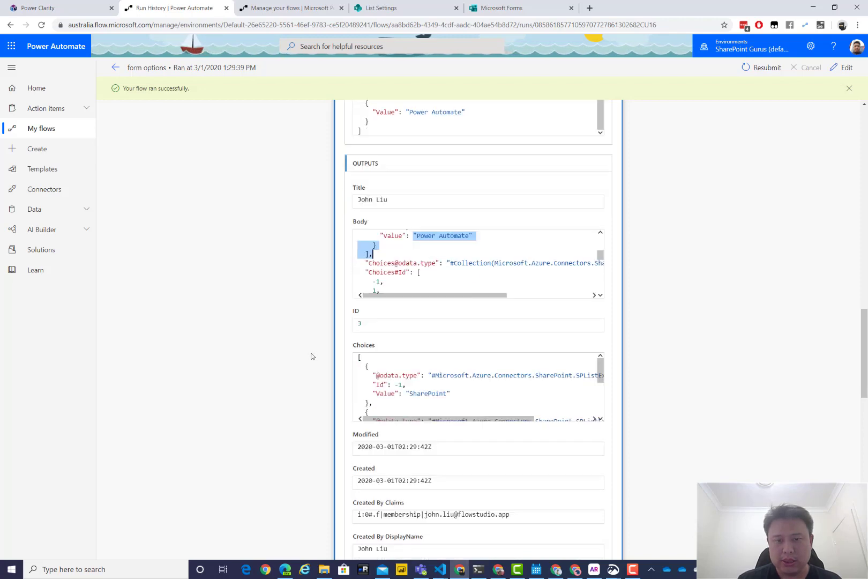
{"action": "scroll", "coordinate": [316, 351], "scroll_direction": "down", "scroll_amount": 4}
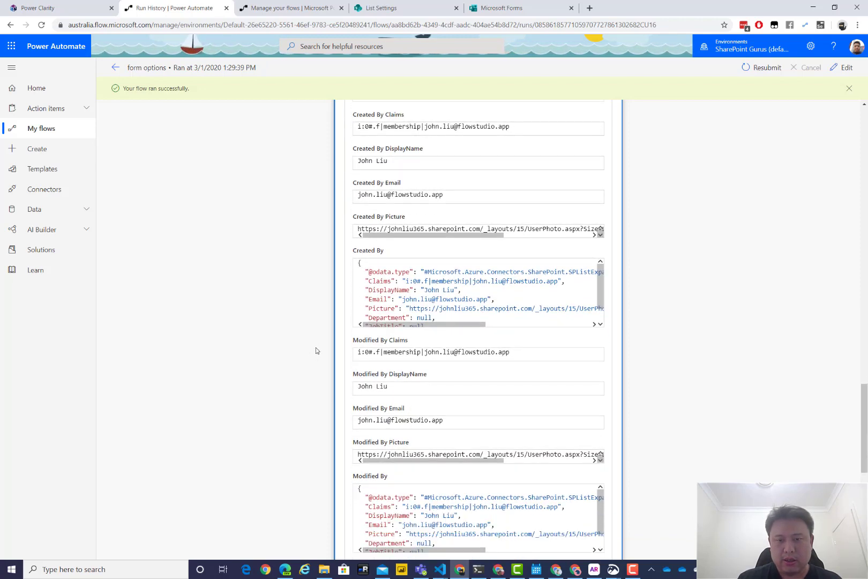
{"action": "scroll", "coordinate": [316, 351], "scroll_direction": "up", "scroll_amount": 9}
{"action": "scroll", "coordinate": [294, 314], "scroll_direction": "up", "scroll_amount": 5}
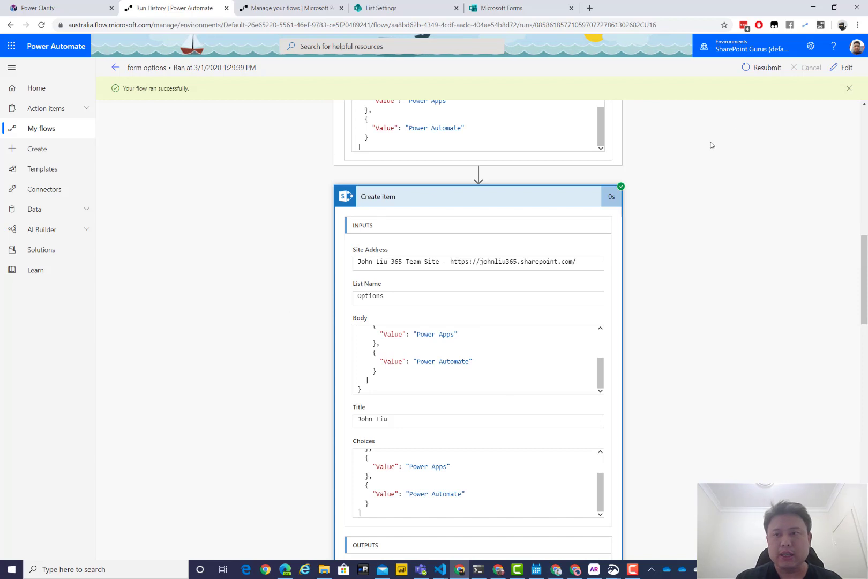
- Edit the flow and open the json expression in the Select step's From input
{"action": "left_click", "coordinate": [841, 68]}
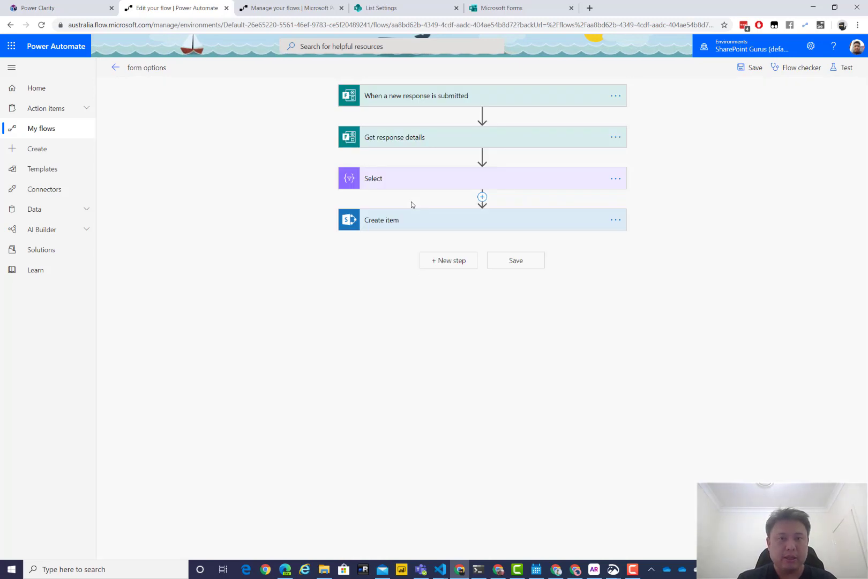
{"action": "left_click", "coordinate": [416, 180]}
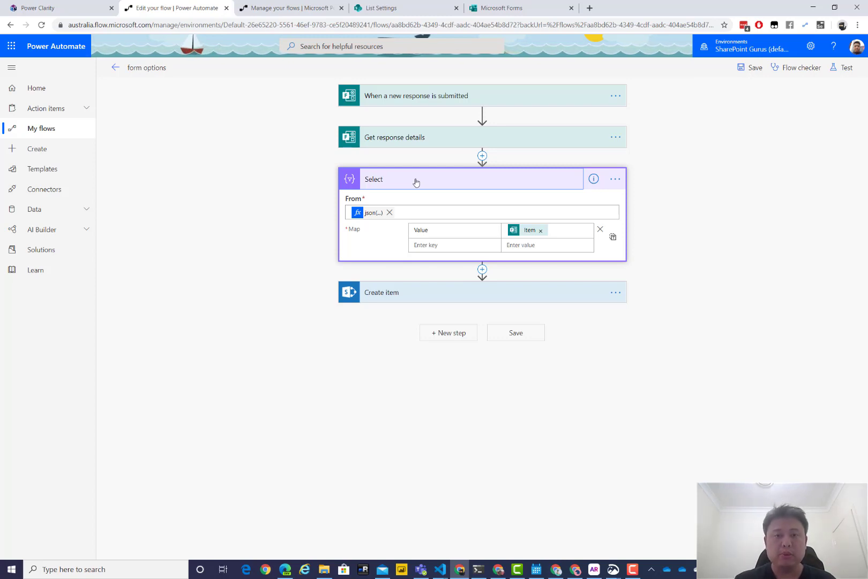
{"action": "left_click", "coordinate": [373, 213]}
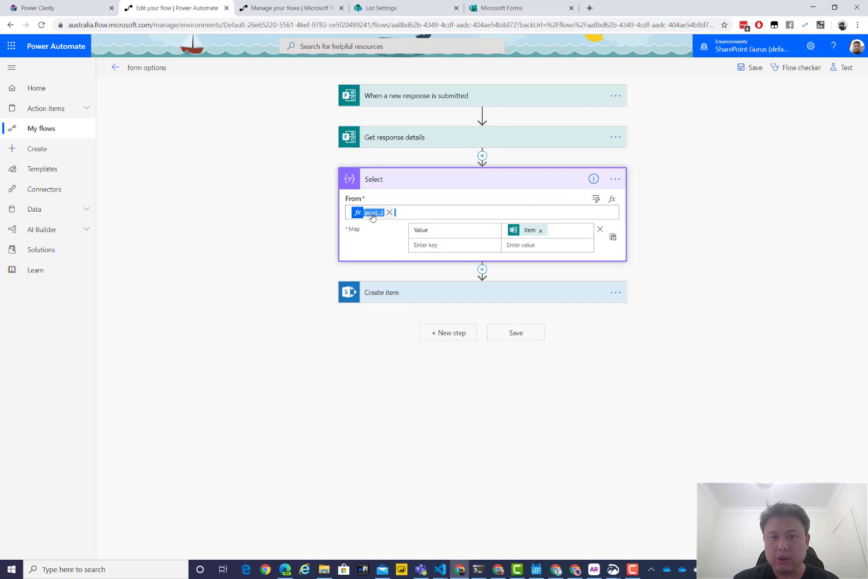
{"action": "left_click", "coordinate": [373, 213]}
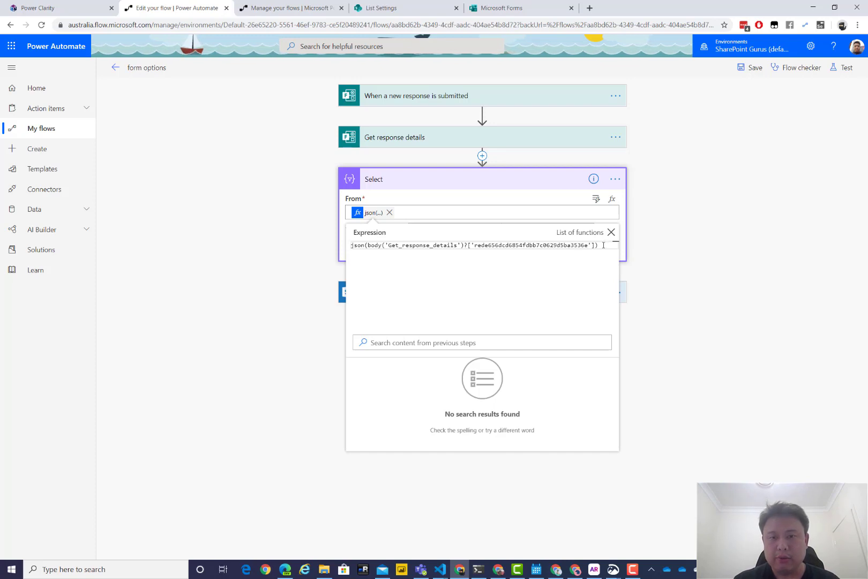
{"action": "key", "text": "ctrl+a"}
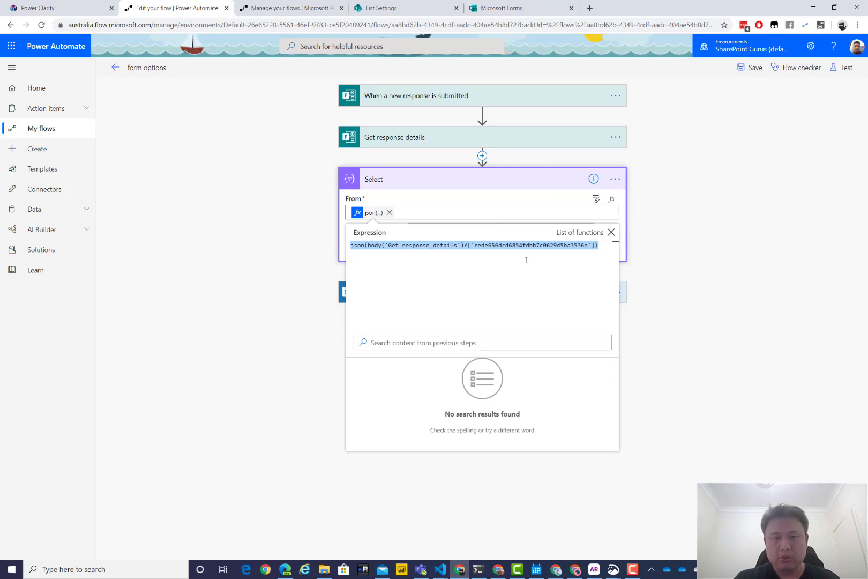
- Start a json( expression and search previous-step content for 'deta', then clear the search
{"action": "type", "text": "json("}
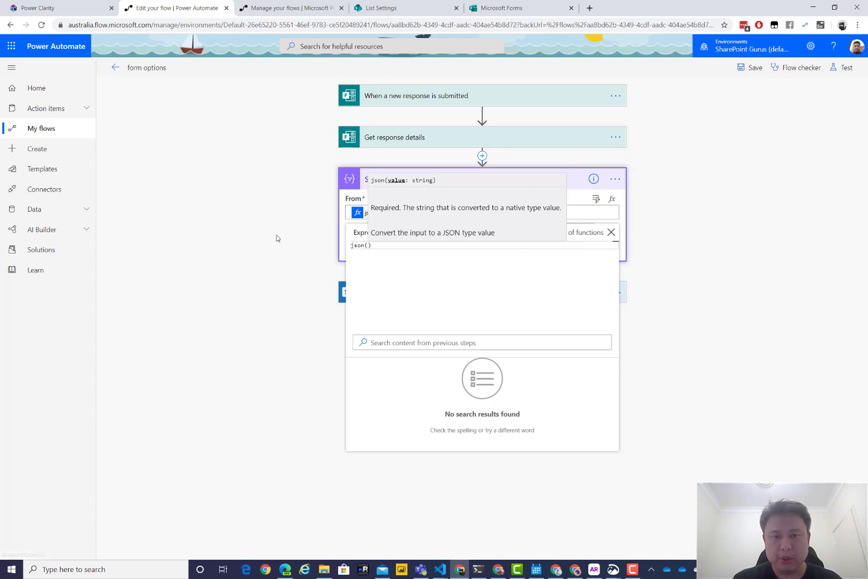
{"action": "left_click", "coordinate": [418, 343]}
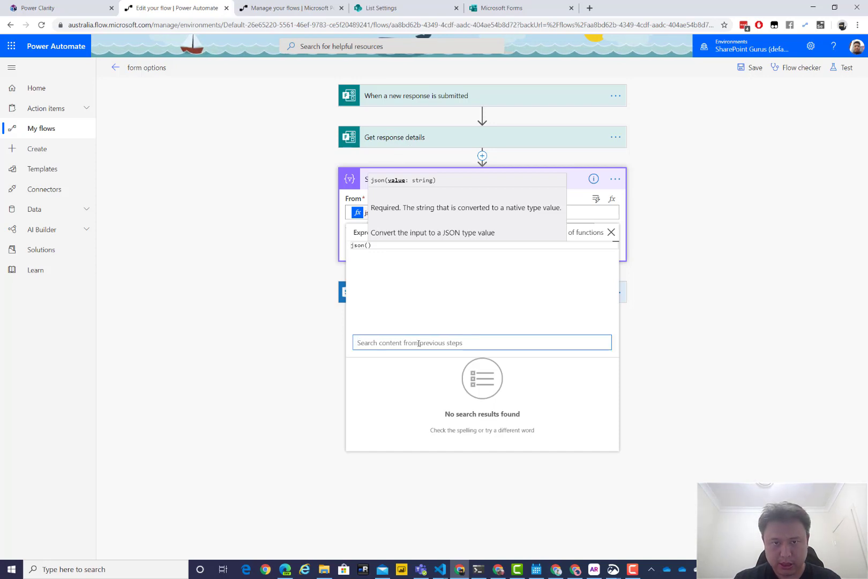
{"action": "type", "text": "detail"}
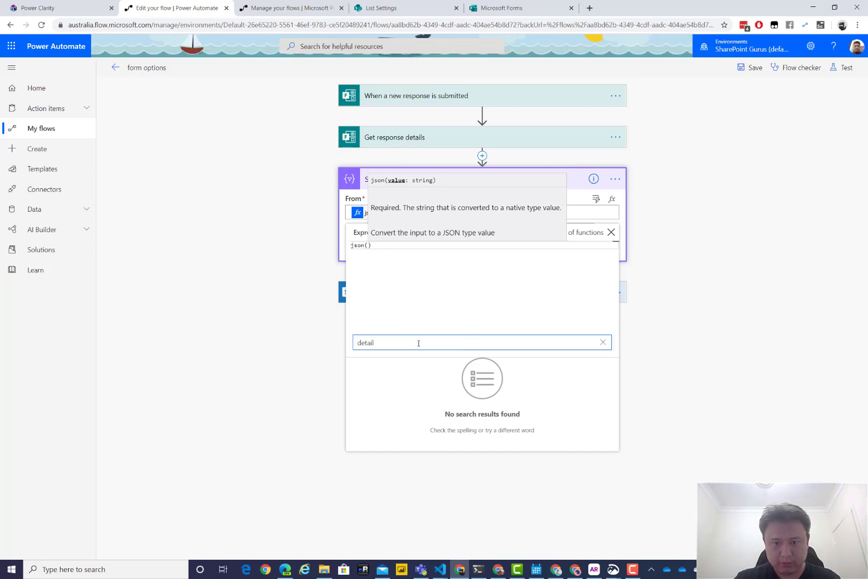
{"action": "key", "text": "BackSpace"}
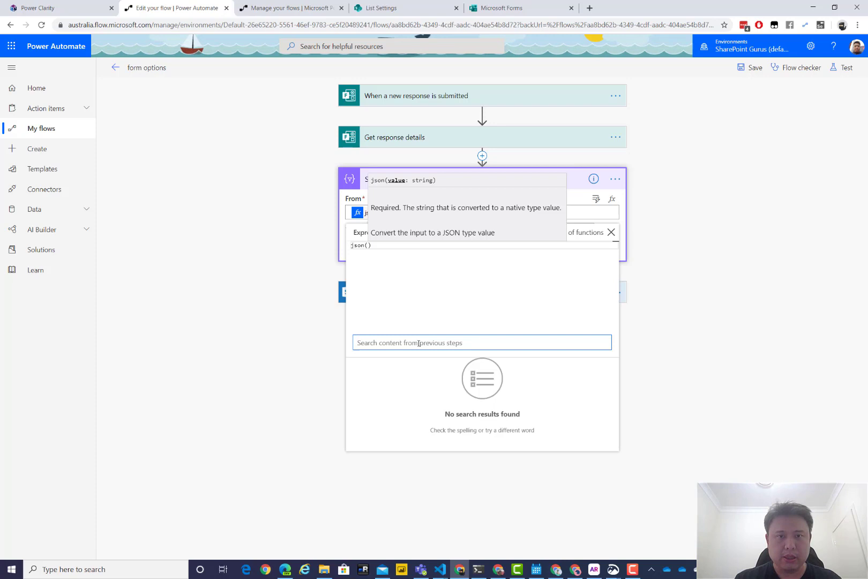
- Insert a Compose action above the Select step
{"action": "left_click", "coordinate": [483, 157]}
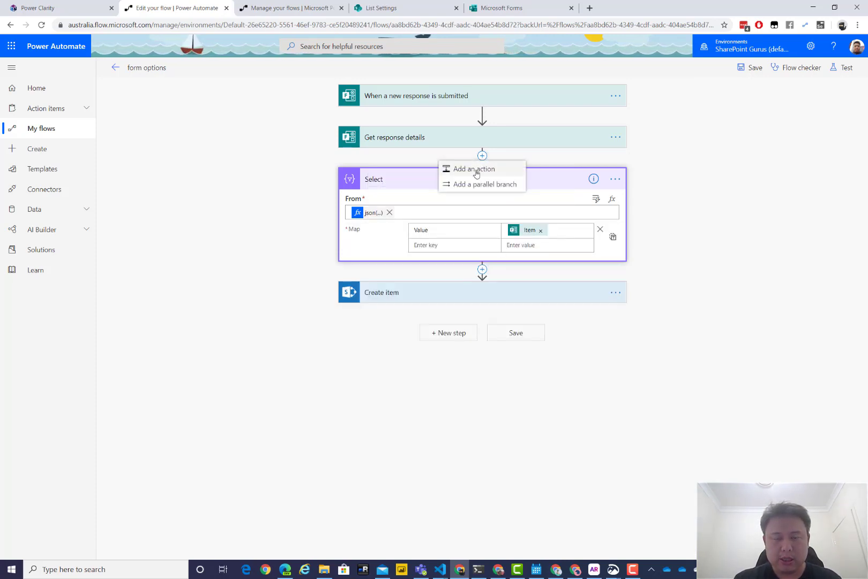
{"action": "left_click", "coordinate": [475, 169]}
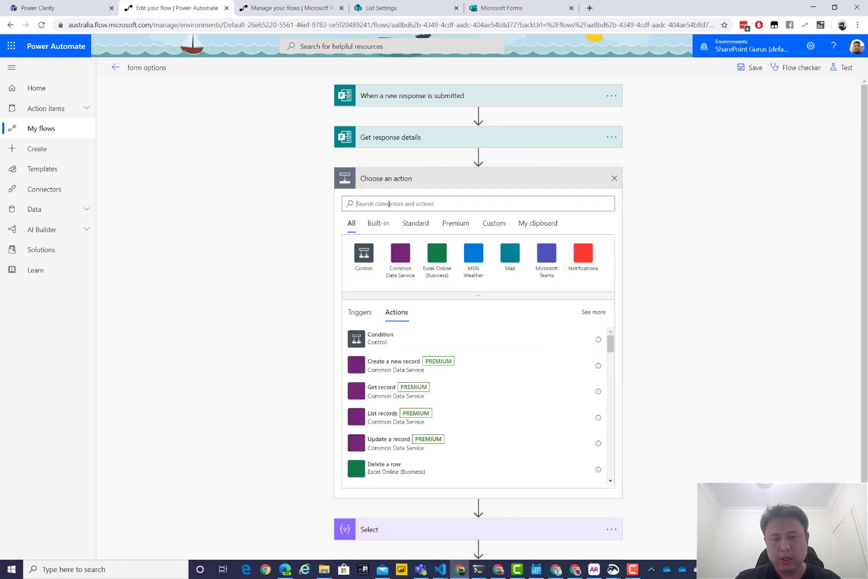
{"action": "type", "text": "compose"}
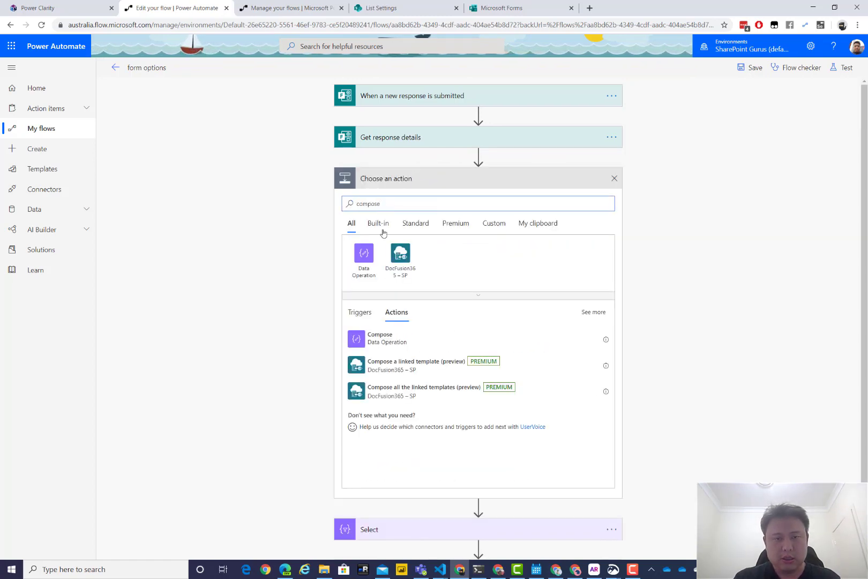
{"action": "left_click", "coordinate": [396, 347]}
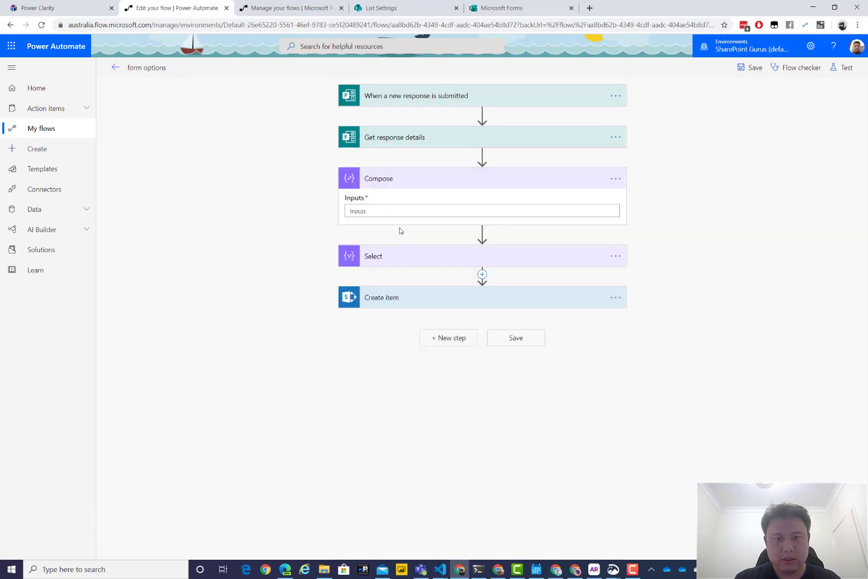
- Add the favourite Power answer token to Compose Inputs, then remove it again
{"action": "left_click", "coordinate": [398, 209]}
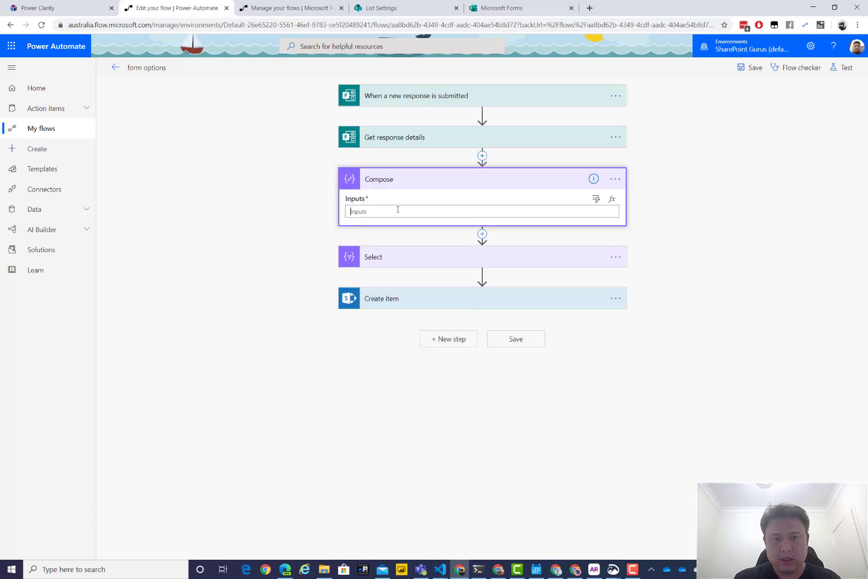
{"action": "left_click", "coordinate": [596, 199]}
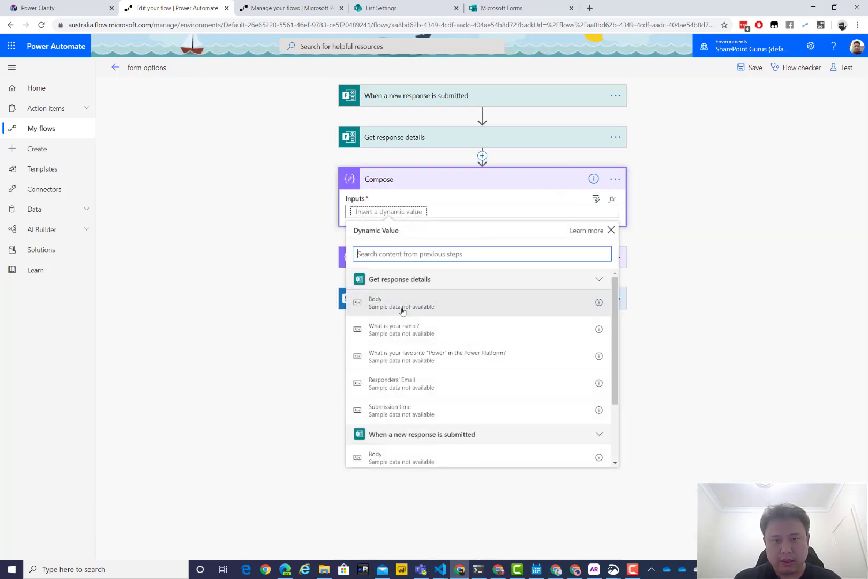
{"action": "left_click", "coordinate": [455, 358]}
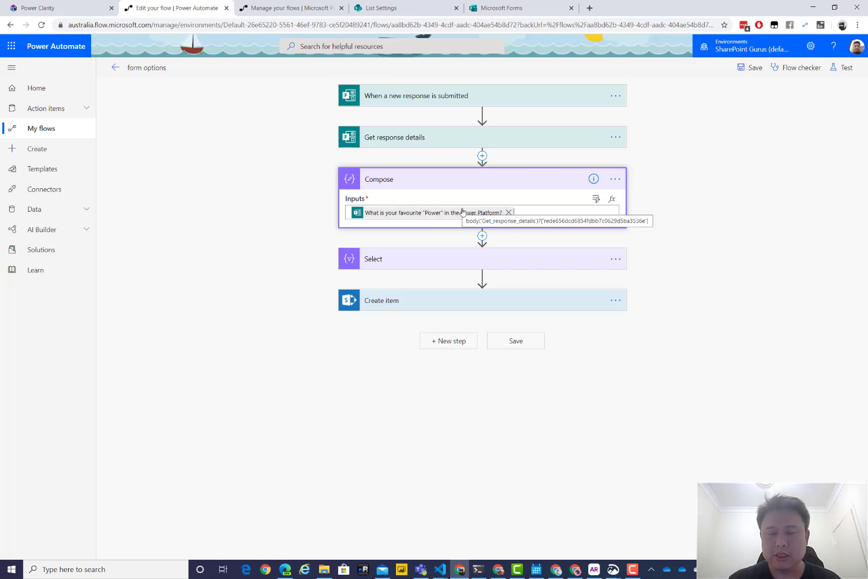
{"action": "left_click", "coordinate": [478, 217]}
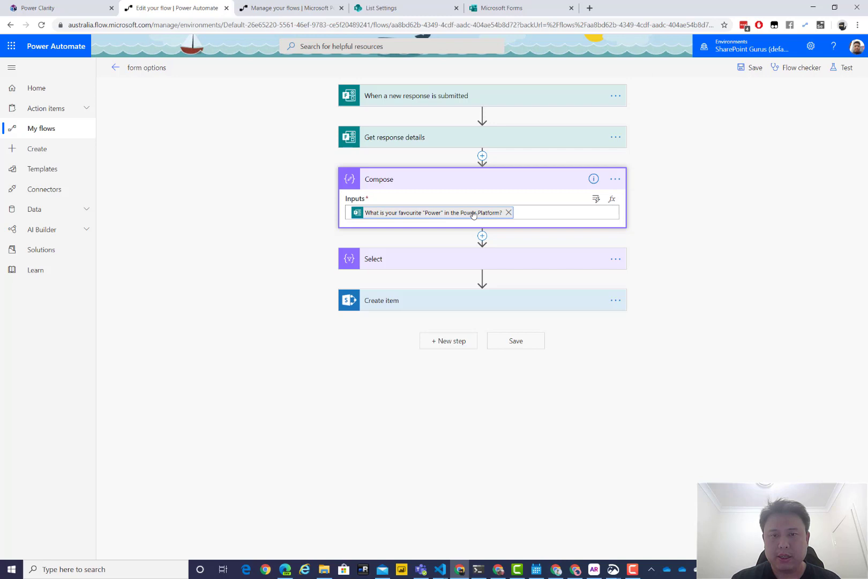
{"action": "left_click", "coordinate": [509, 214]}
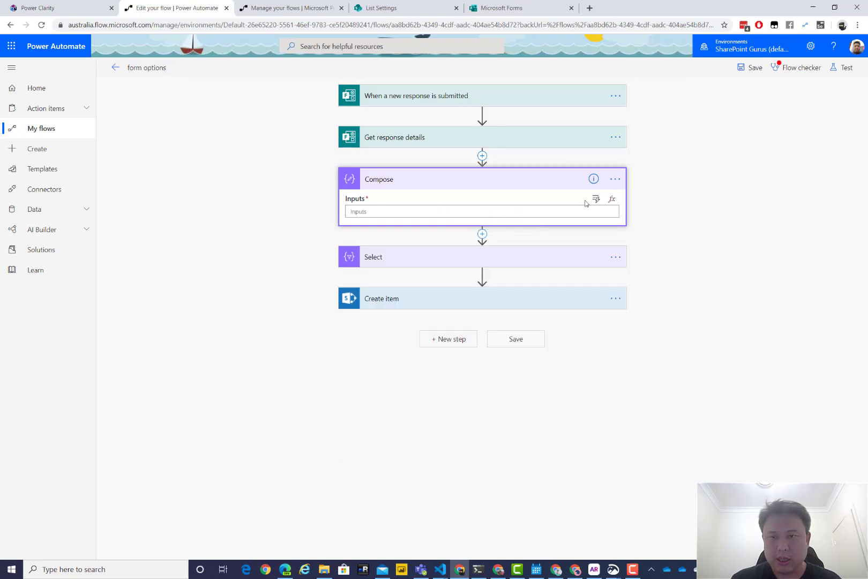
- Set Compose Inputs to a json() expression wrapping the favourite Power answer reference
{"action": "left_click", "coordinate": [612, 201]}
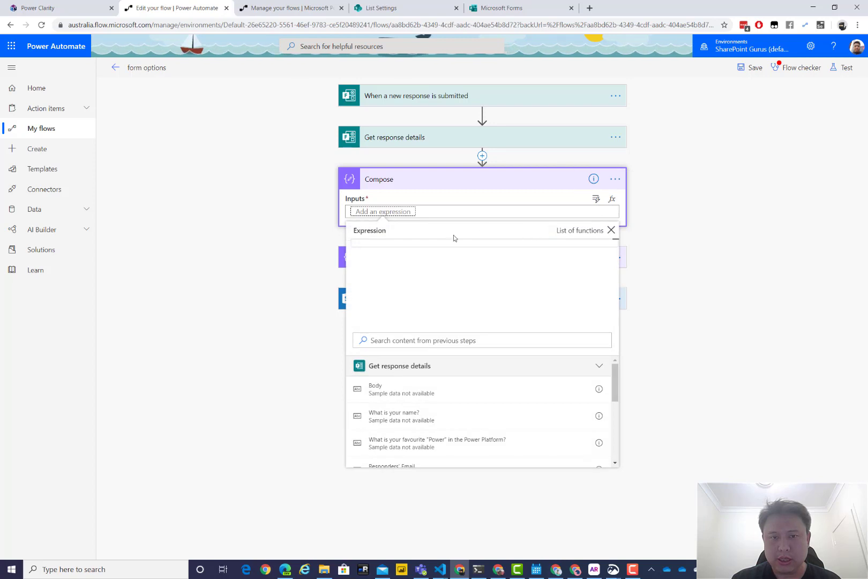
{"action": "left_click", "coordinate": [453, 438]}
{"action": "key", "text": "ctrl+a"}
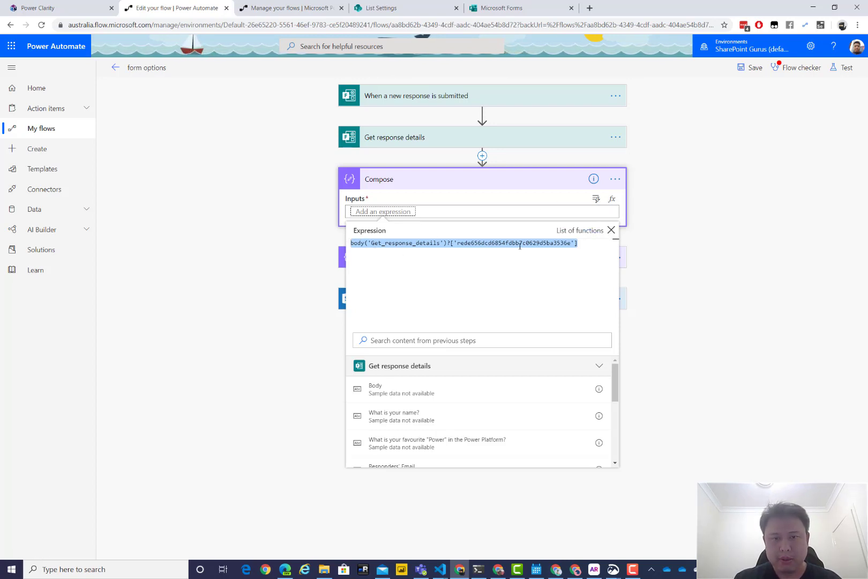
{"action": "key", "text": "Home"}
{"action": "type", "text": "json("}
{"action": "key", "text": "End"}
{"action": "type", "text": ")"}
{"action": "key", "text": "ctrl+a"}
{"action": "key", "text": "ctrl+c"}
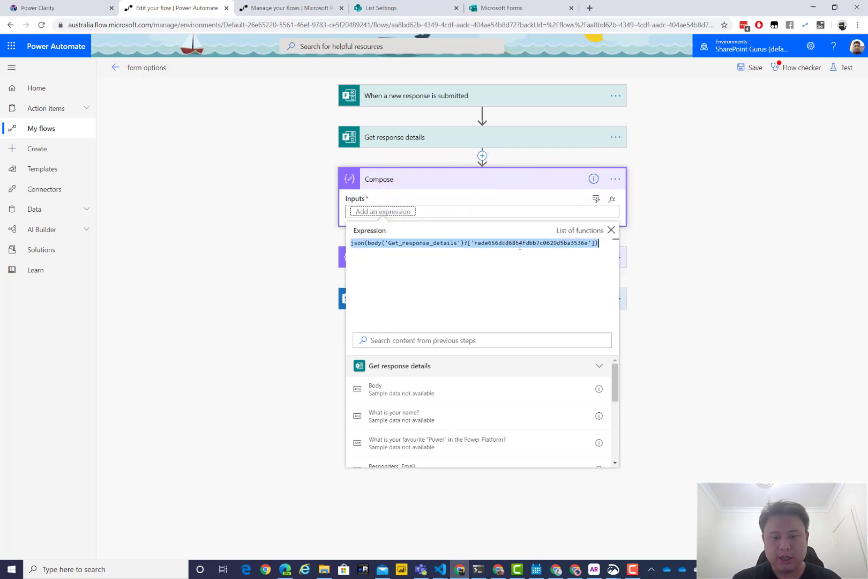
{"action": "left_click", "coordinate": [684, 254]}
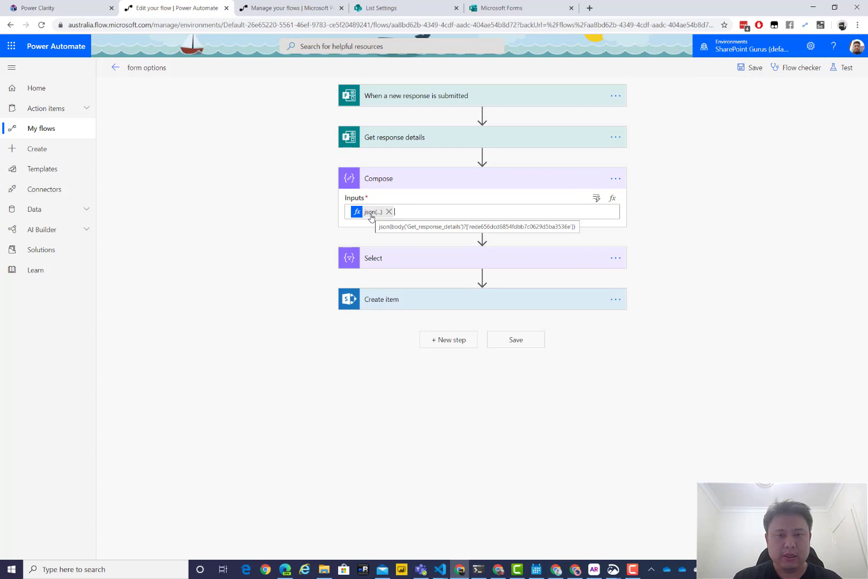
- Replace Select's From input with the pasted json() expression
{"action": "left_click", "coordinate": [405, 260]}
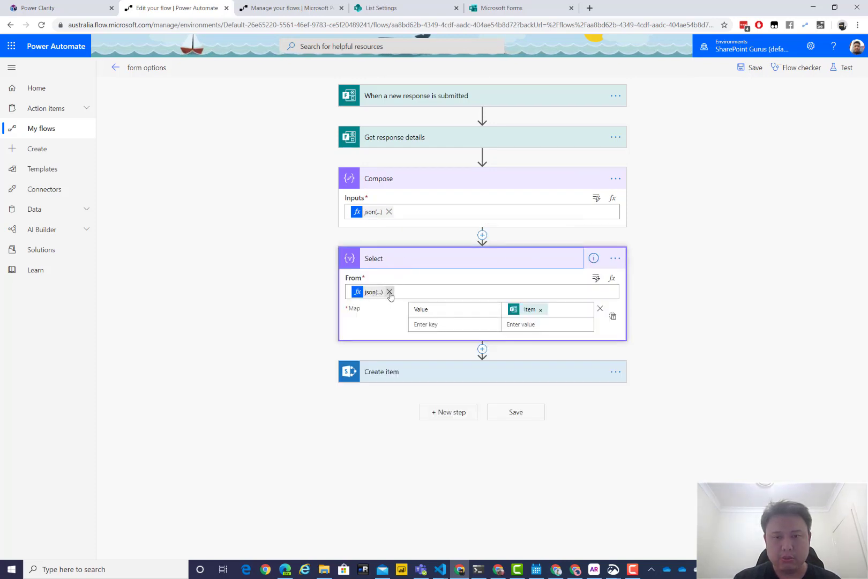
{"action": "left_click", "coordinate": [390, 291]}
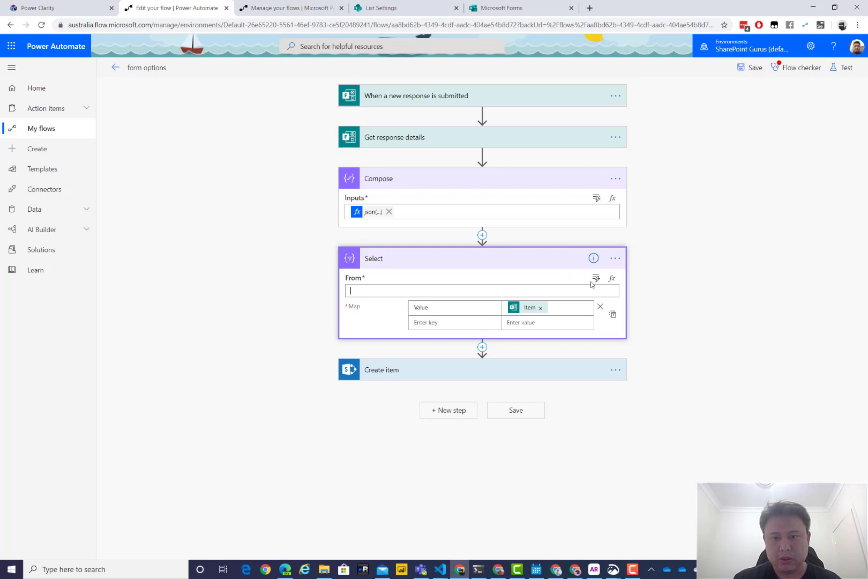
{"action": "left_click", "coordinate": [567, 295]}
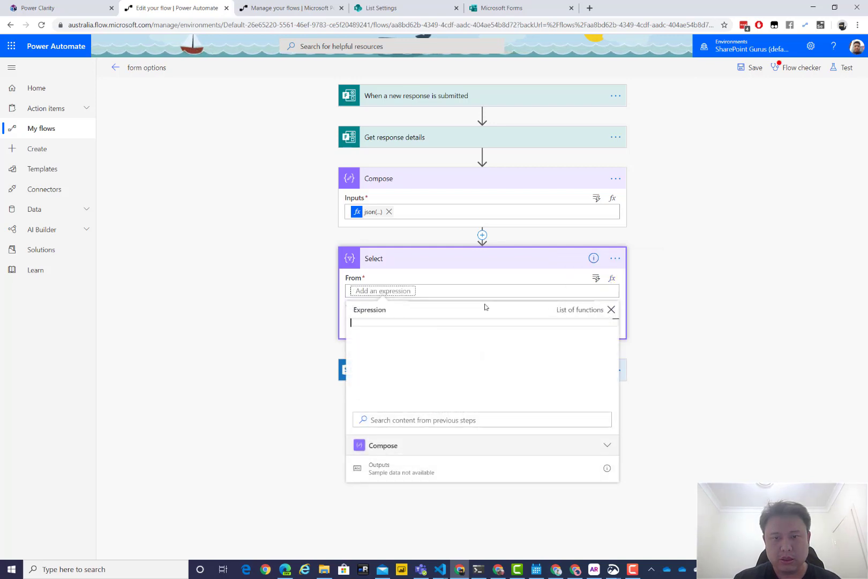
{"action": "key", "text": "ctrl+v"}
{"action": "key", "text": "Return"}
{"action": "left_click", "coordinate": [261, 350]}
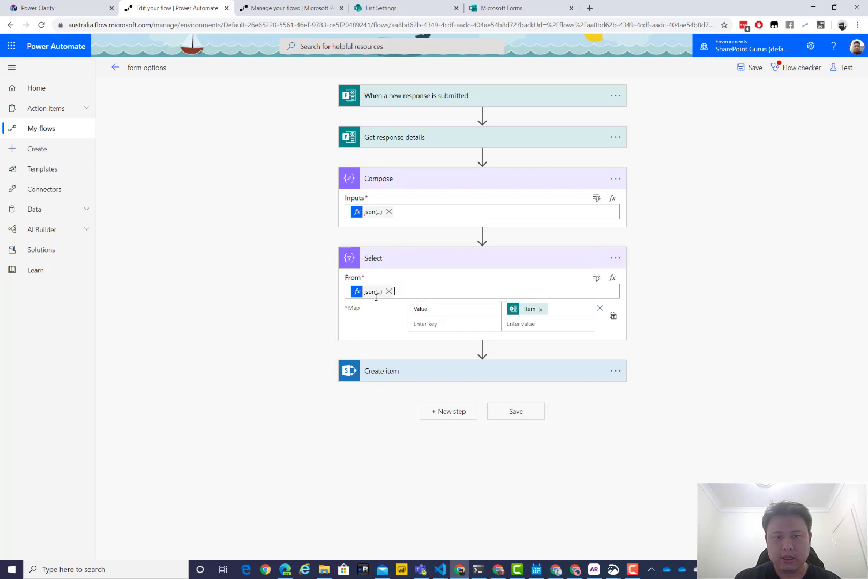
- Add a comment to the Select step containing the json() expression
{"action": "left_click", "coordinate": [616, 261]}
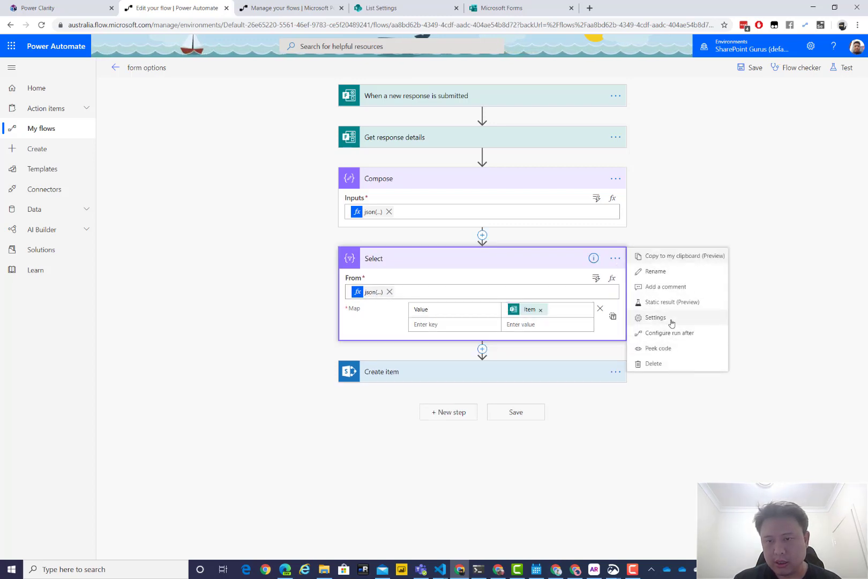
{"action": "left_click", "coordinate": [666, 287]}
{"action": "key", "text": "ctrl+v"}
{"action": "left_click", "coordinate": [284, 276]}
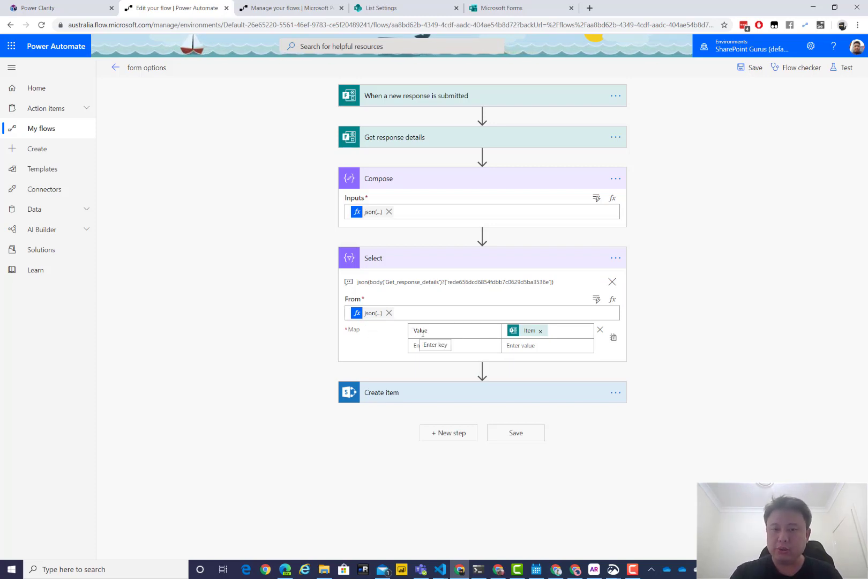
- Map Select's Value to the item() expression instead of the Item token
{"action": "left_click", "coordinate": [540, 331]}
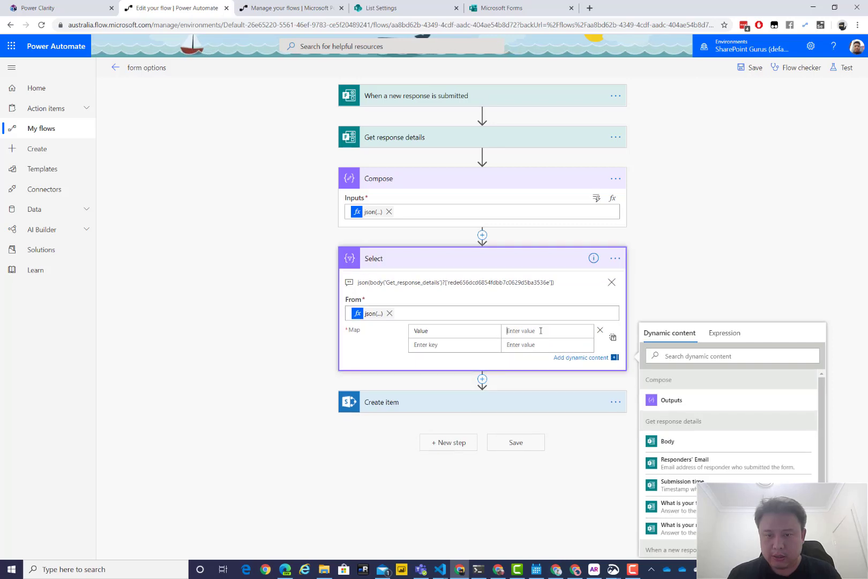
{"action": "left_click", "coordinate": [725, 333]}
{"action": "type", "text": "item()"}
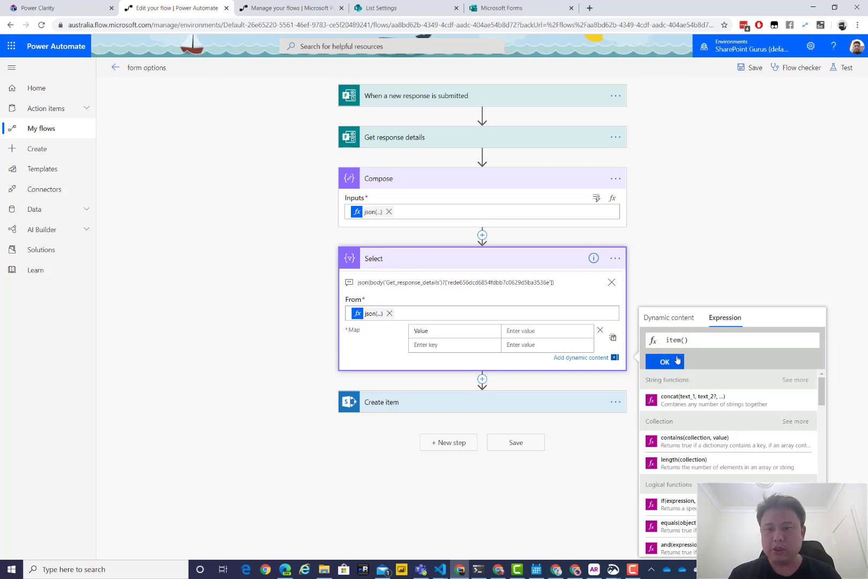
{"action": "left_click", "coordinate": [678, 362]}
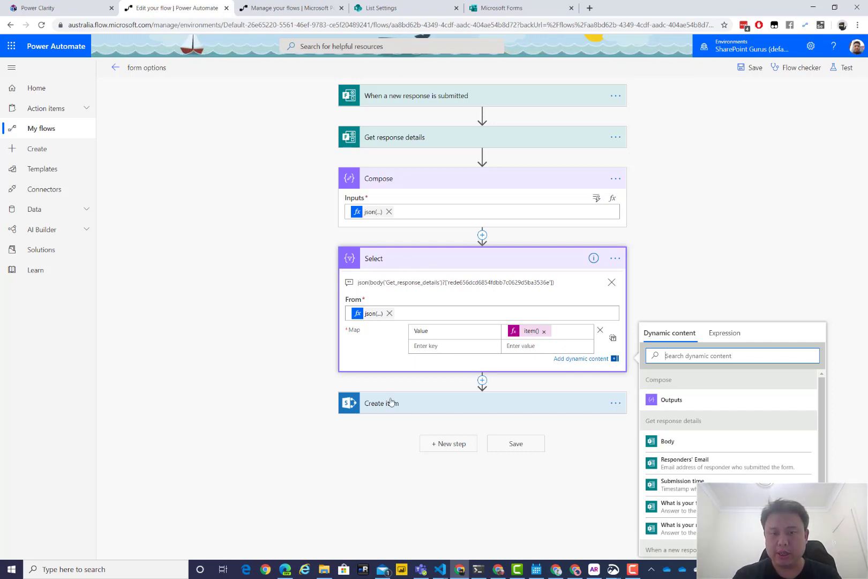
{"action": "left_click", "coordinate": [409, 405]}
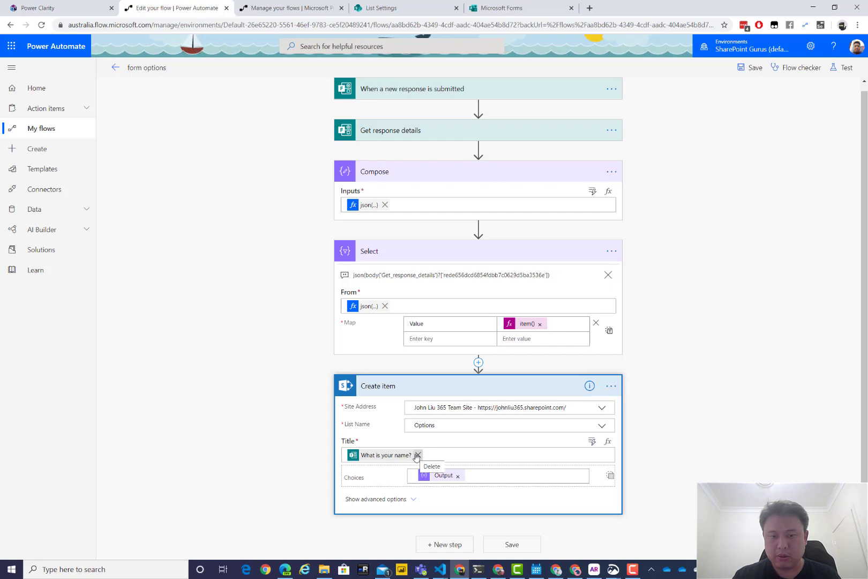
- Switch Create item's Choices to entire-array input, clear the sample, and insert Select's Output
{"action": "left_click", "coordinate": [375, 456]}
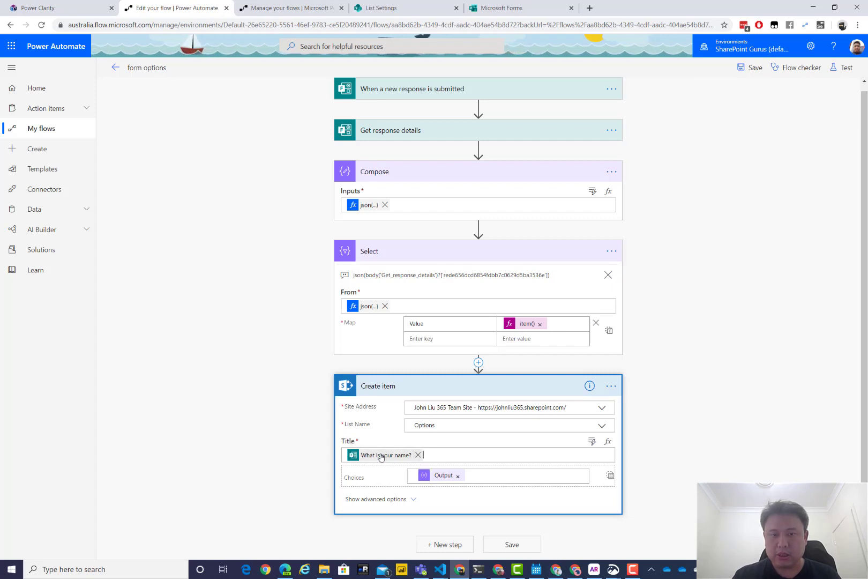
{"action": "left_click", "coordinate": [457, 477]}
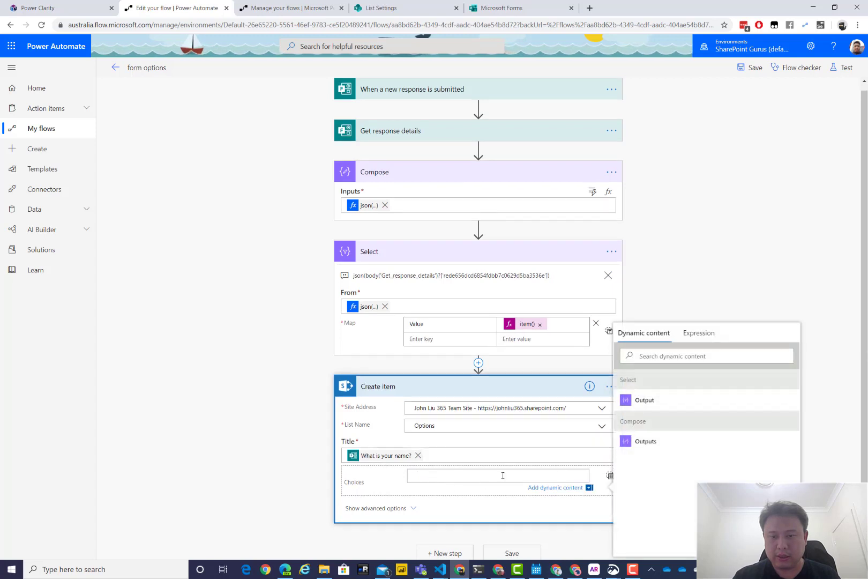
{"action": "left_click", "coordinate": [610, 477]}
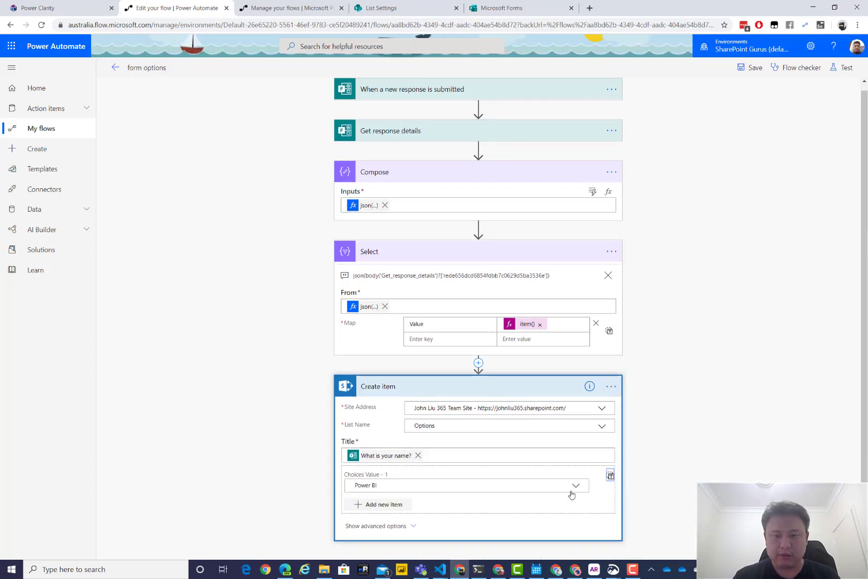
{"action": "left_click", "coordinate": [611, 476]}
{"action": "left_click", "coordinate": [459, 502]}
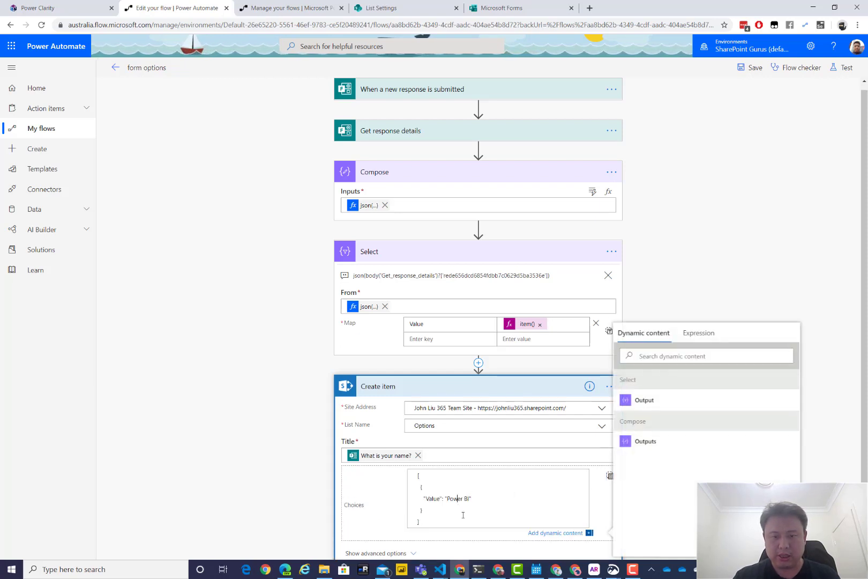
{"action": "key", "text": "ctrl+a"}
{"action": "key", "text": "Delete"}
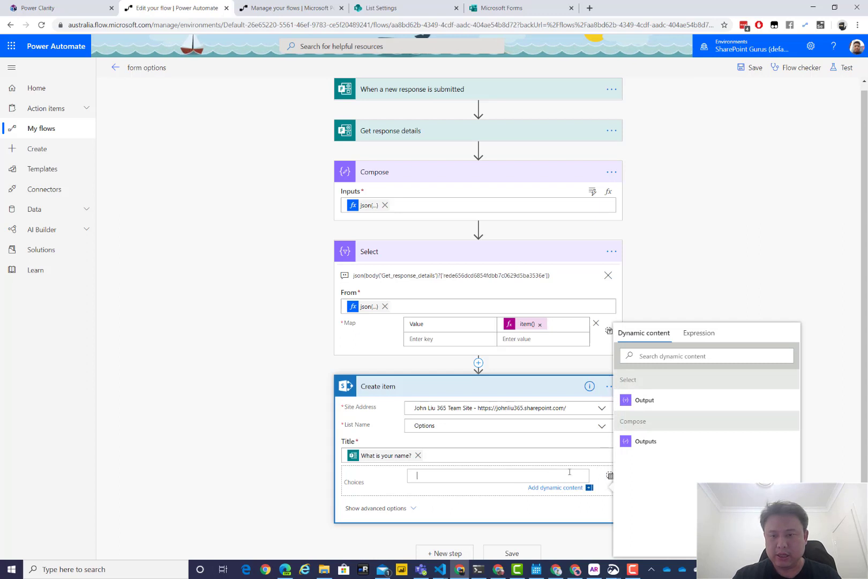
{"action": "left_click", "coordinate": [652, 403]}
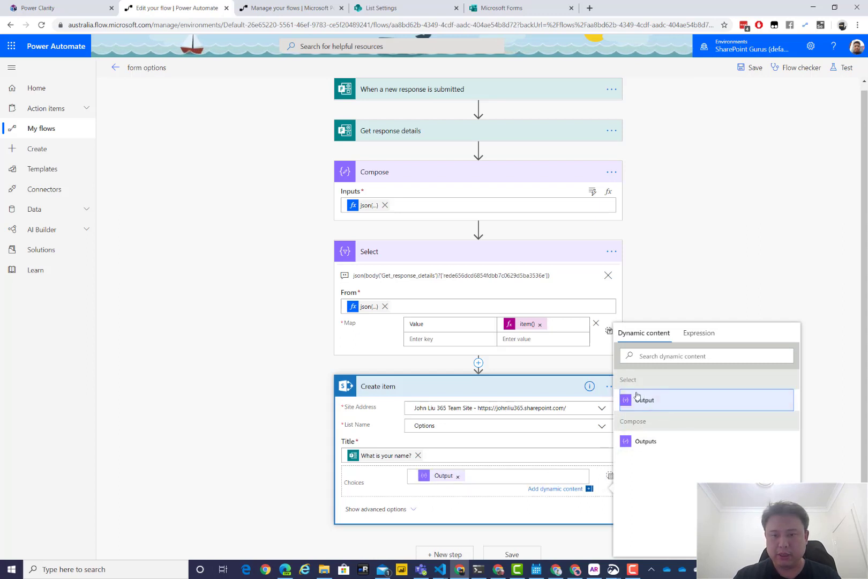
{"action": "left_click", "coordinate": [202, 284]}
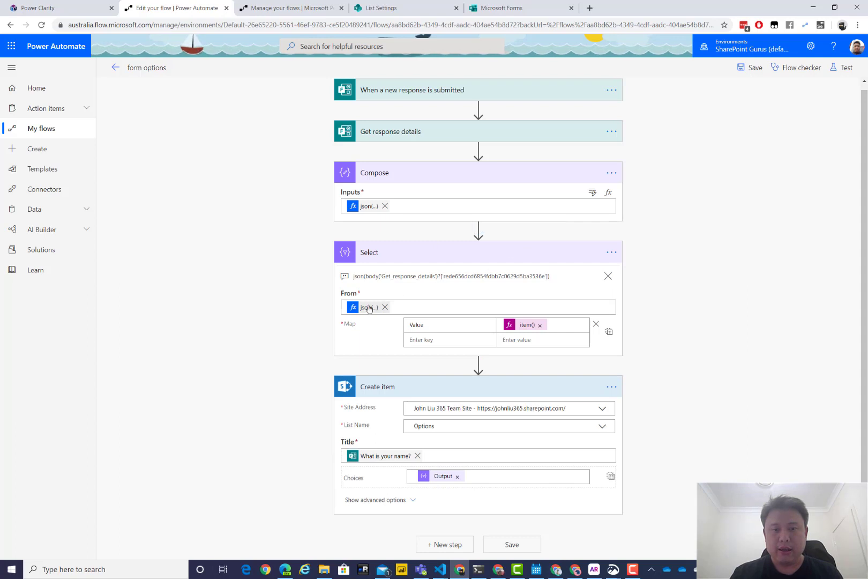
- Delete the Compose step from the flow and save the flow
{"action": "left_click", "coordinate": [612, 173]}
{"action": "key", "text": "Escape"}
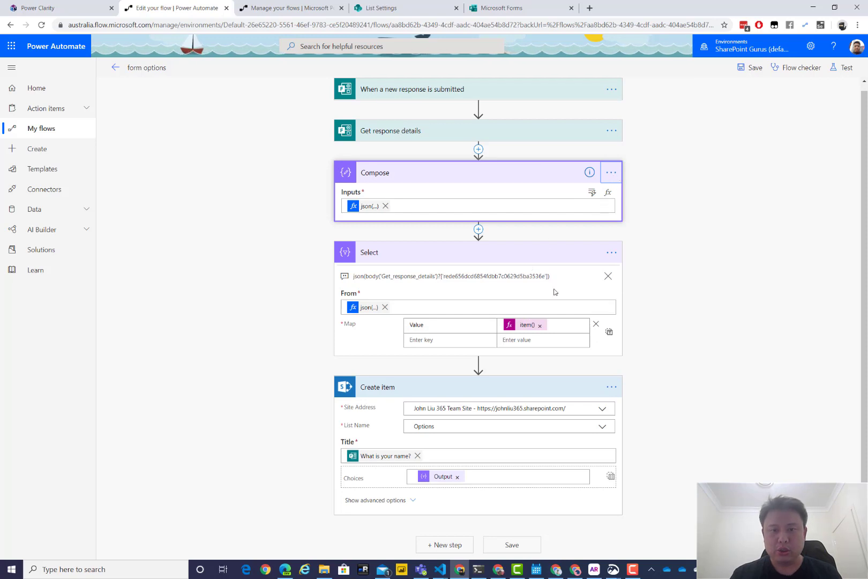
{"action": "left_click", "coordinate": [611, 173]}
{"action": "left_click", "coordinate": [668, 275]}
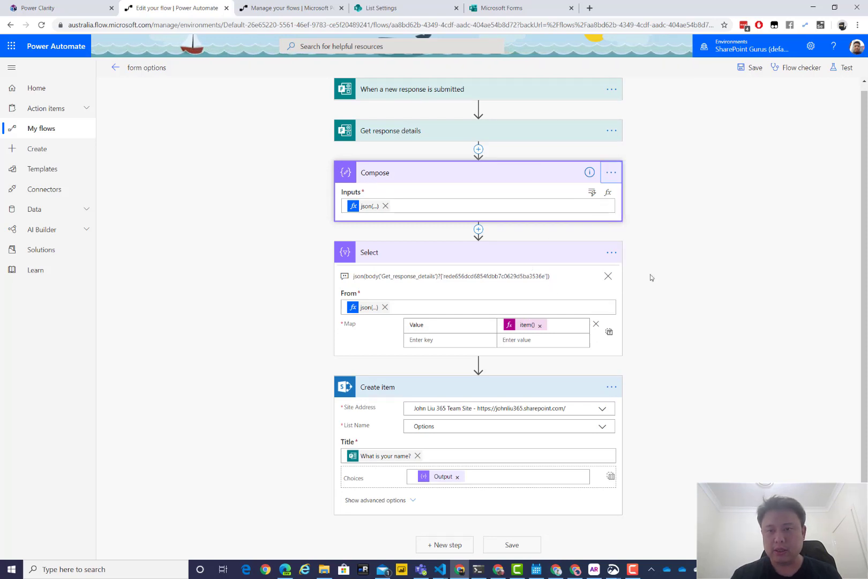
{"action": "left_click", "coordinate": [441, 321]}
{"action": "left_click", "coordinate": [750, 69]}
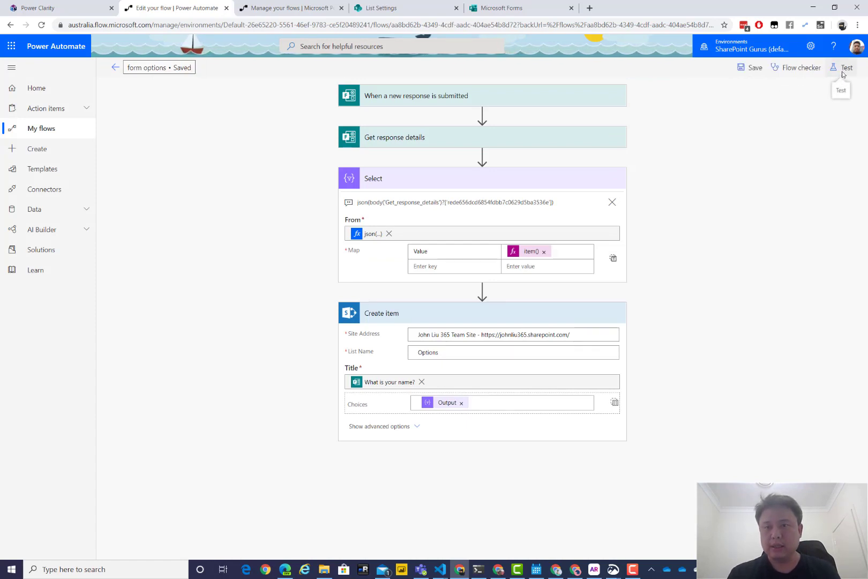
- Test the flow with the most recent previous run's data and inspect the Create item inputs and outputs
{"action": "left_click", "coordinate": [843, 70]}
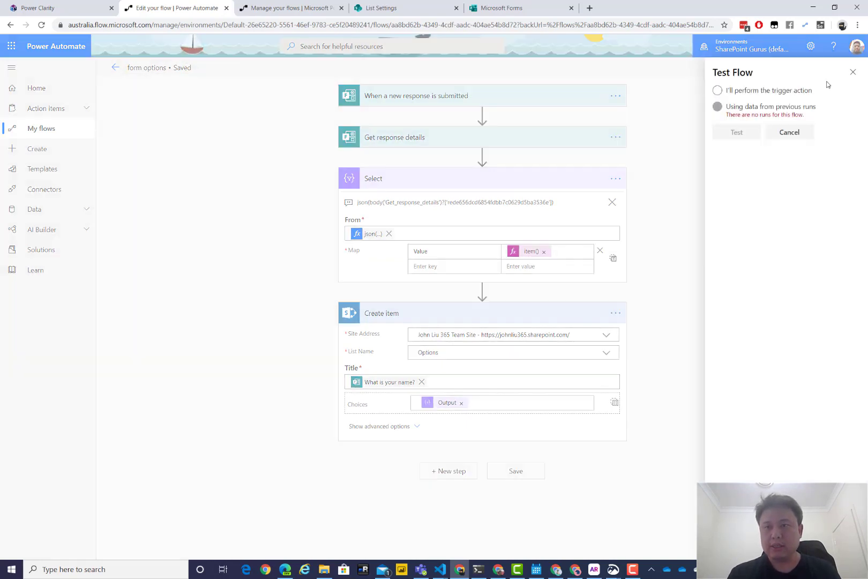
{"action": "left_click", "coordinate": [746, 111]}
{"action": "left_click", "coordinate": [745, 137]}
{"action": "left_click", "coordinate": [737, 189]}
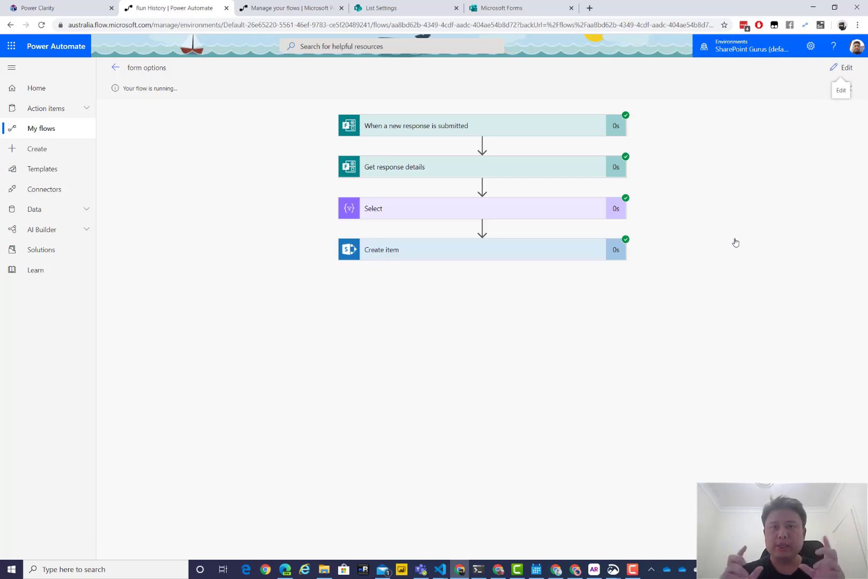
{"action": "left_click", "coordinate": [487, 255]}
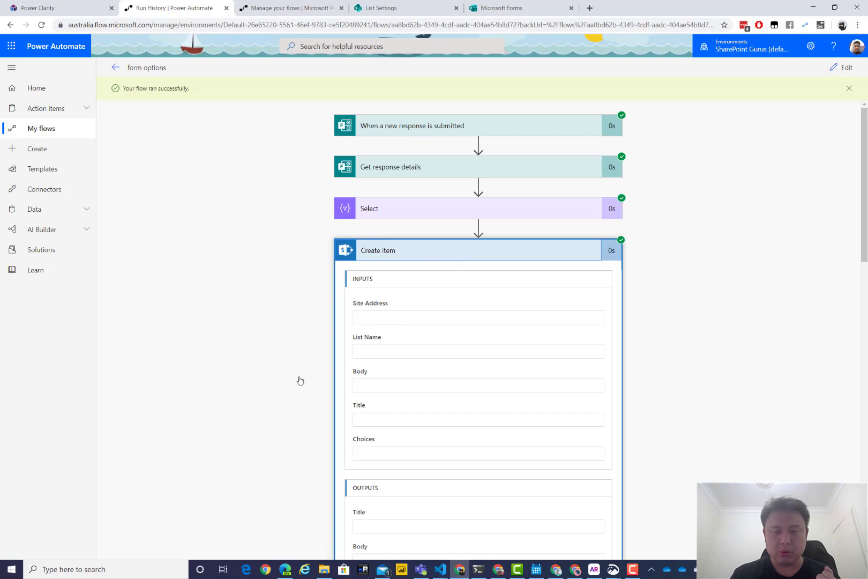
{"action": "scroll", "coordinate": [300, 378], "scroll_direction": "down", "scroll_amount": 3}
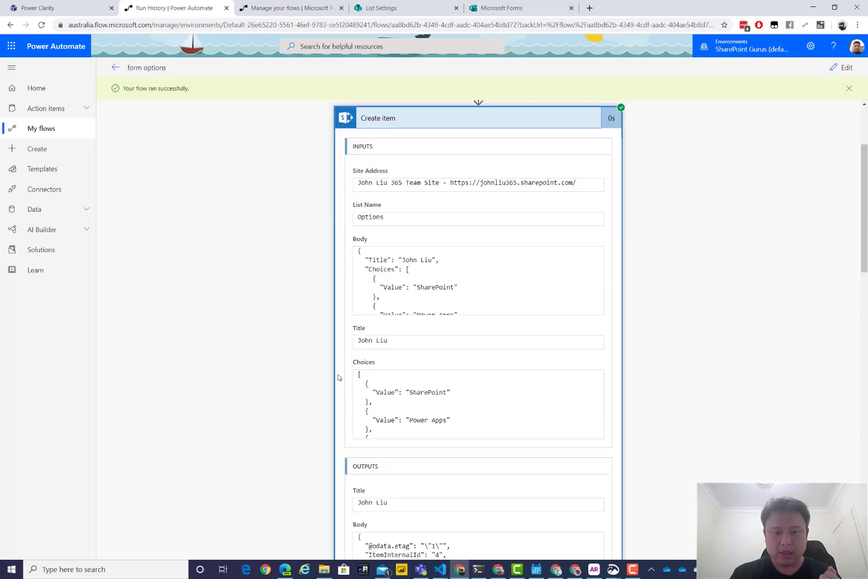
- Open the SharePoint Options list items to check the new entry's Choices values
{"action": "left_click", "coordinate": [419, 12]}
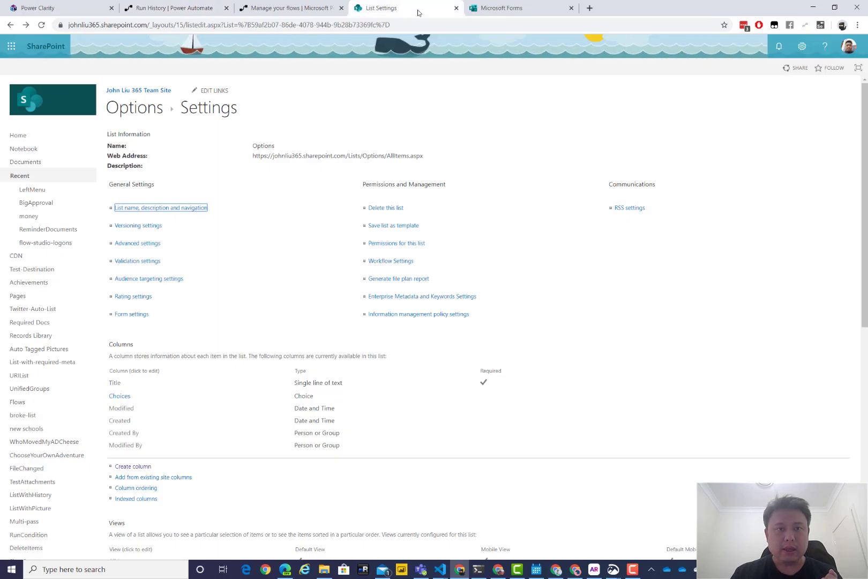
{"action": "left_click", "coordinate": [146, 112]}
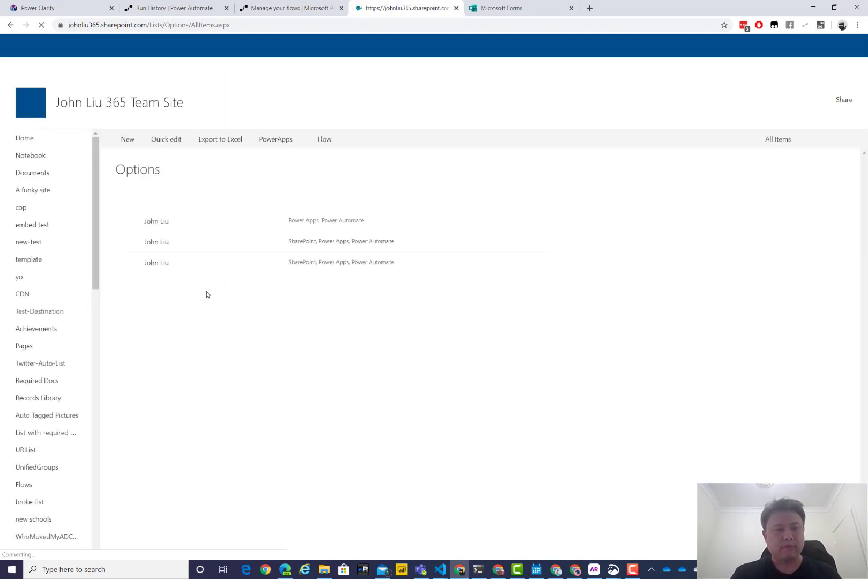
- Submit another Demo Survey response with Other set to '{{{}]]][[]]//,,sd', then view the flow's runs
{"action": "left_click", "coordinate": [493, 9]}
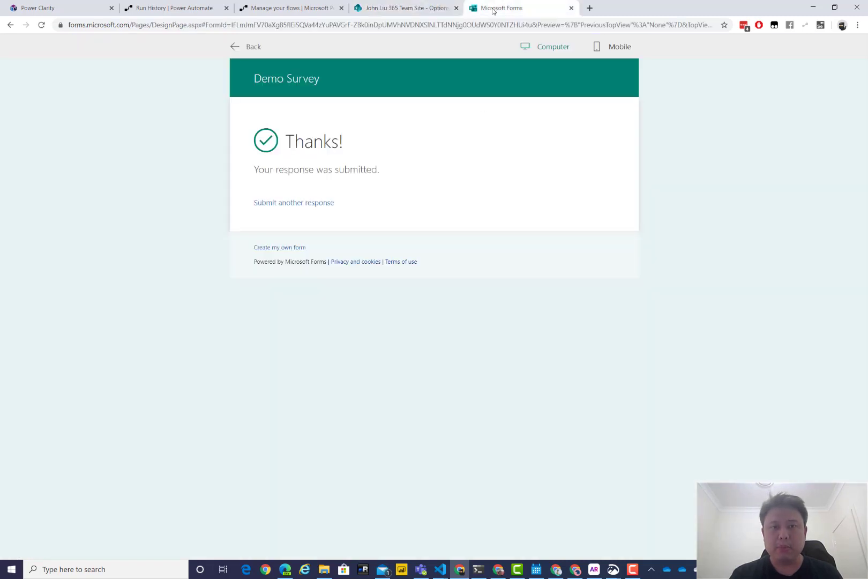
{"action": "left_click", "coordinate": [294, 203]}
{"action": "left_click", "coordinate": [304, 345]}
{"action": "type", "text": "{{"}
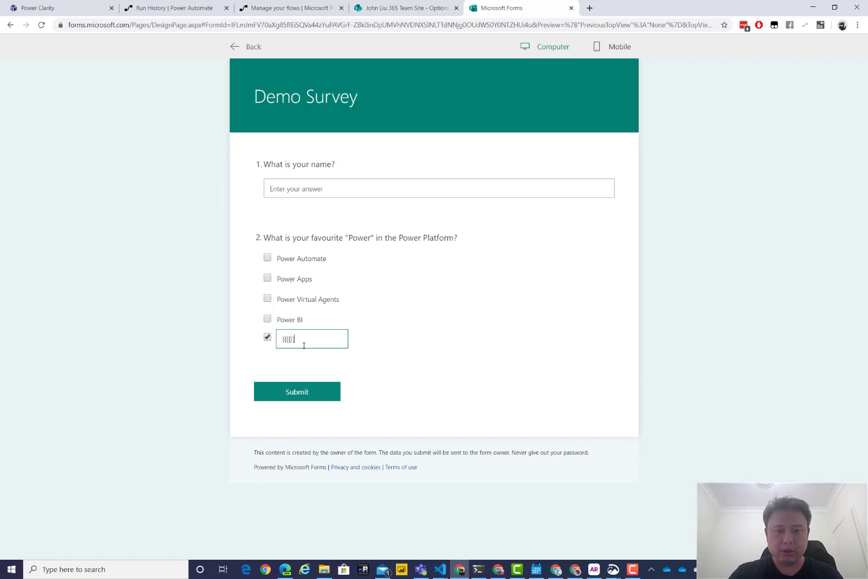
{"action": "type", "text": "{}]]][[]]//,,sd"}
{"action": "left_click", "coordinate": [299, 391]}
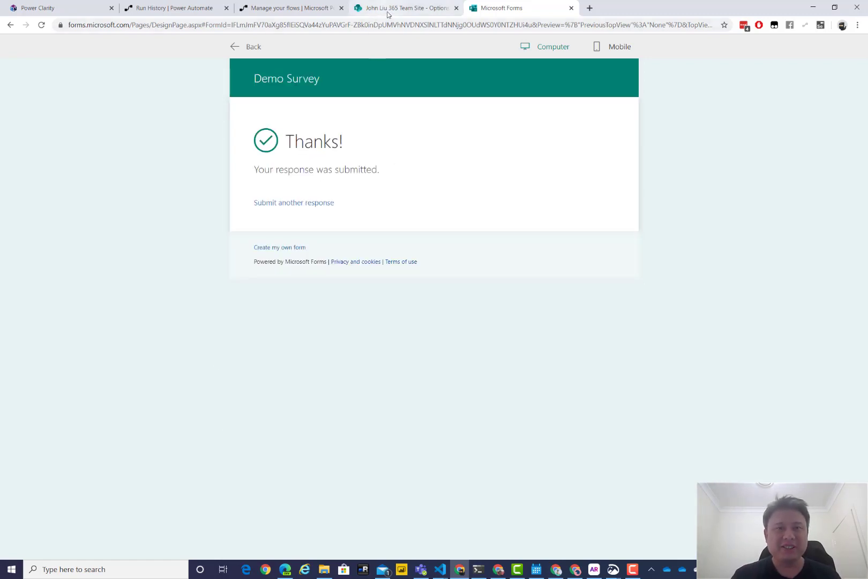
{"action": "left_click", "coordinate": [301, 9]}
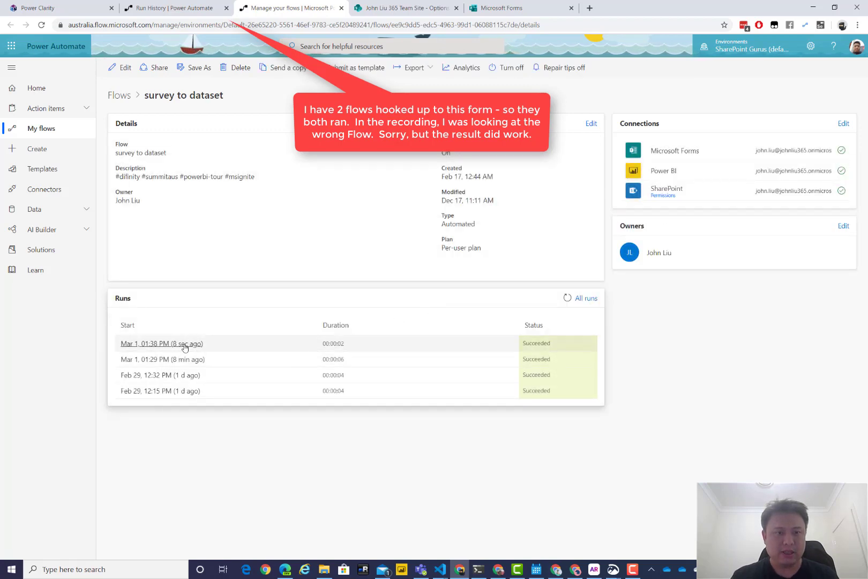
- Select the newest item in the SharePoint Options list, which holds the junk Other entry
{"action": "left_click", "coordinate": [387, 16]}
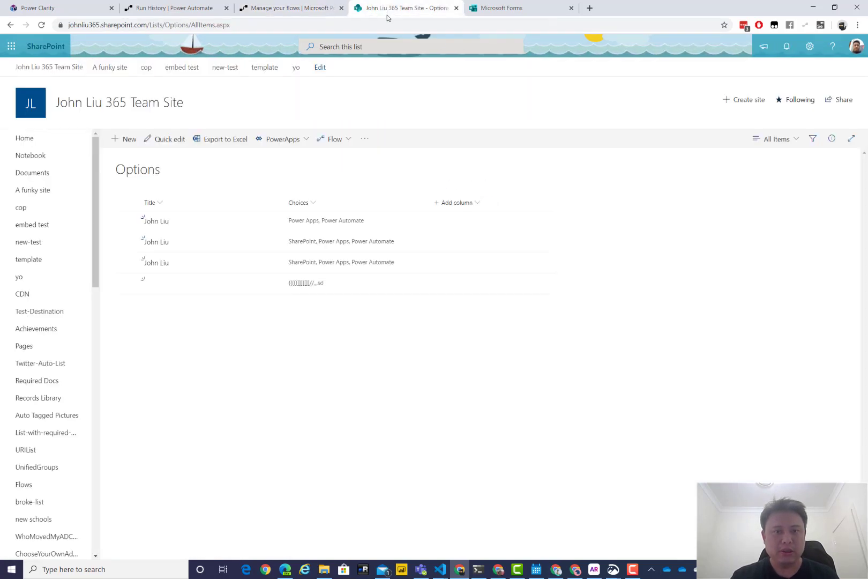
{"action": "left_click", "coordinate": [310, 289]}
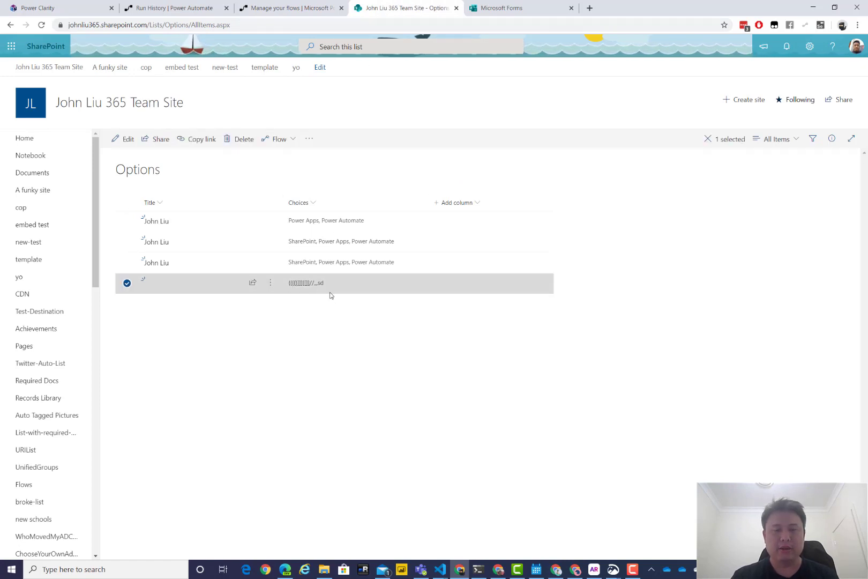